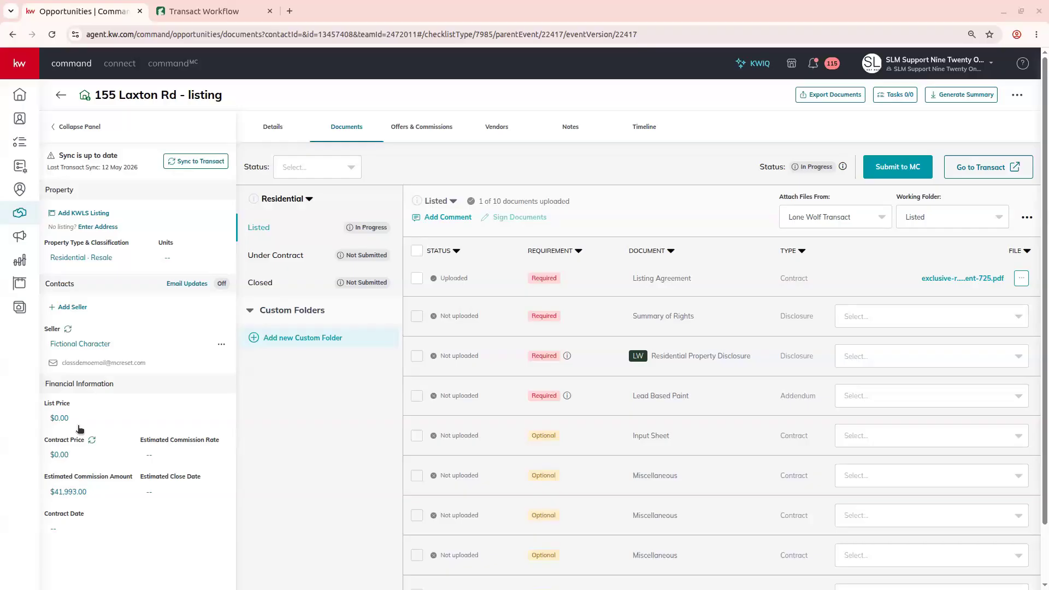
pyautogui.click(240, 13)
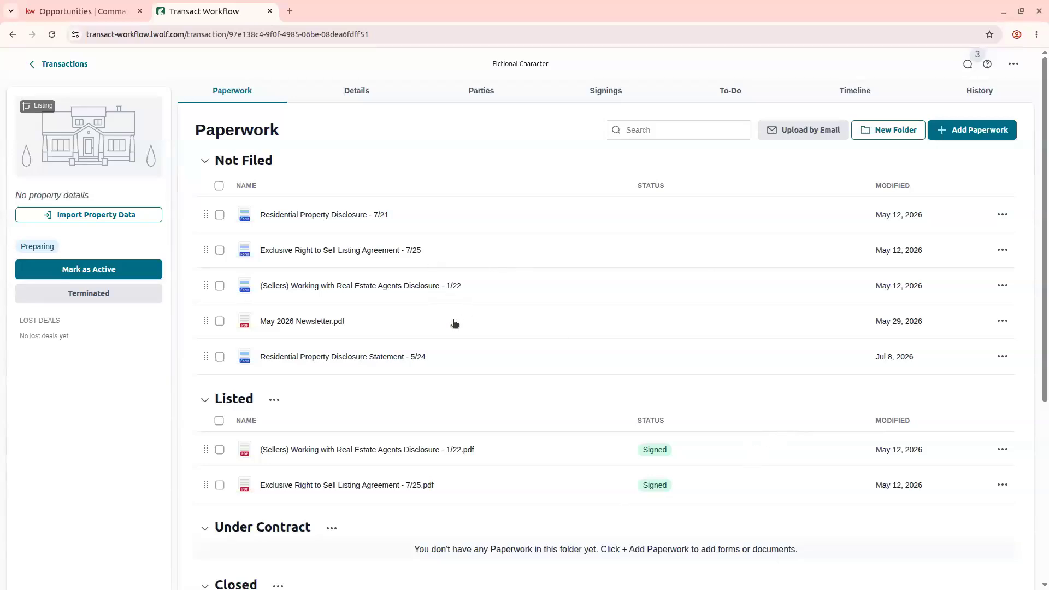
pyautogui.click(74, 9)
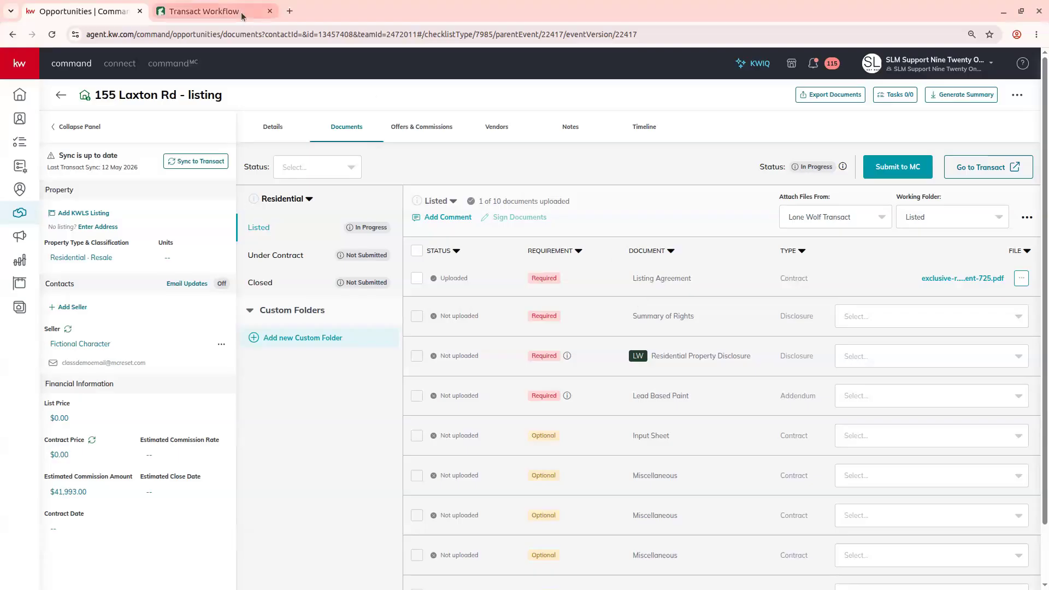
pyautogui.click(213, 11)
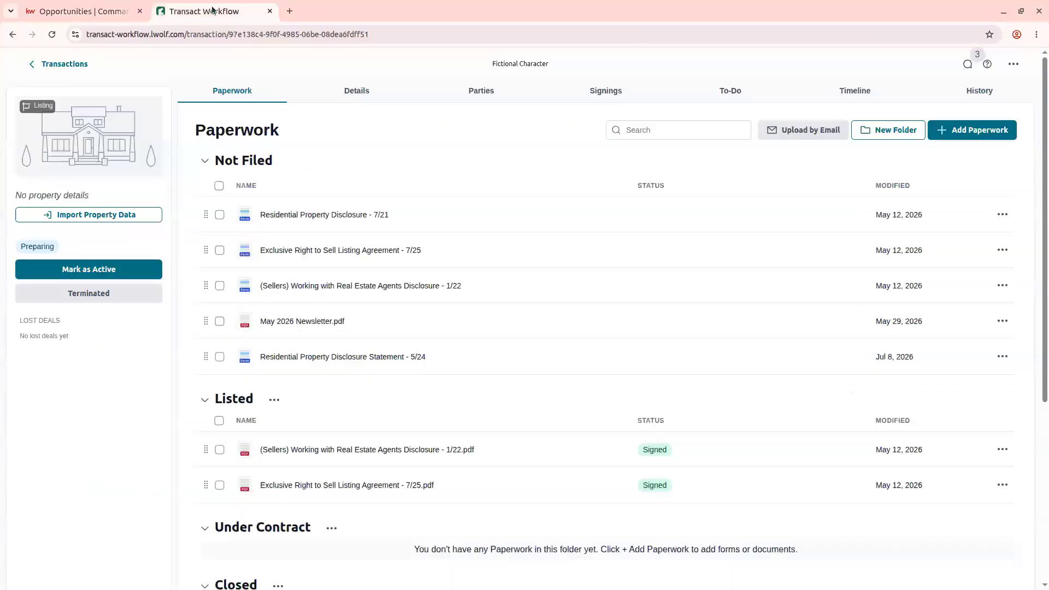
pyautogui.click(270, 11)
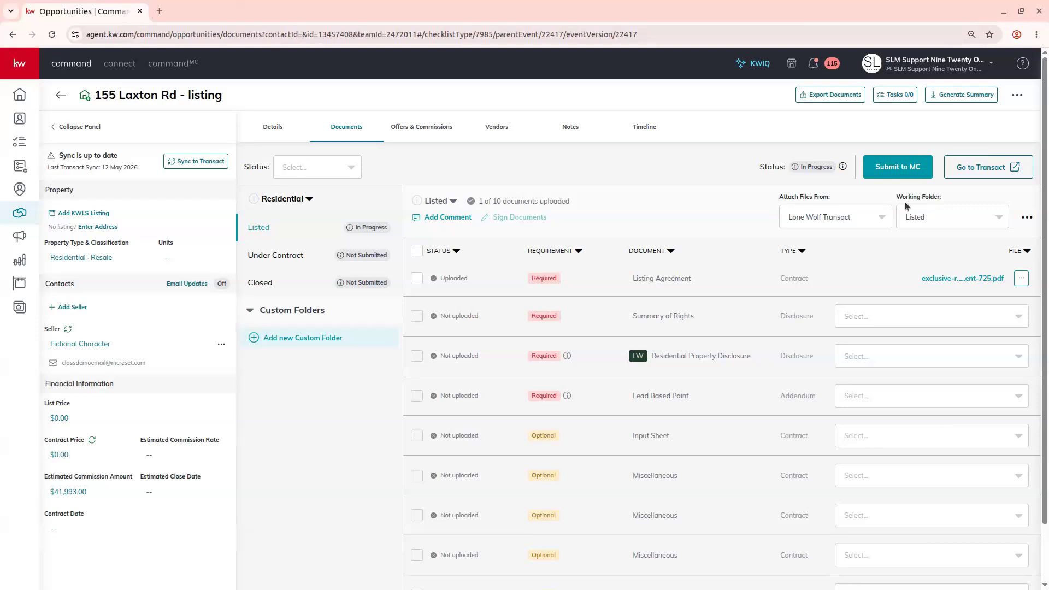
# Open the listing's transaction in Lone Wolf Transact and review the signed (Sellers) Working with Real Estate Agents Disclosure - 1/22.pdf.
pyautogui.click(968, 168)
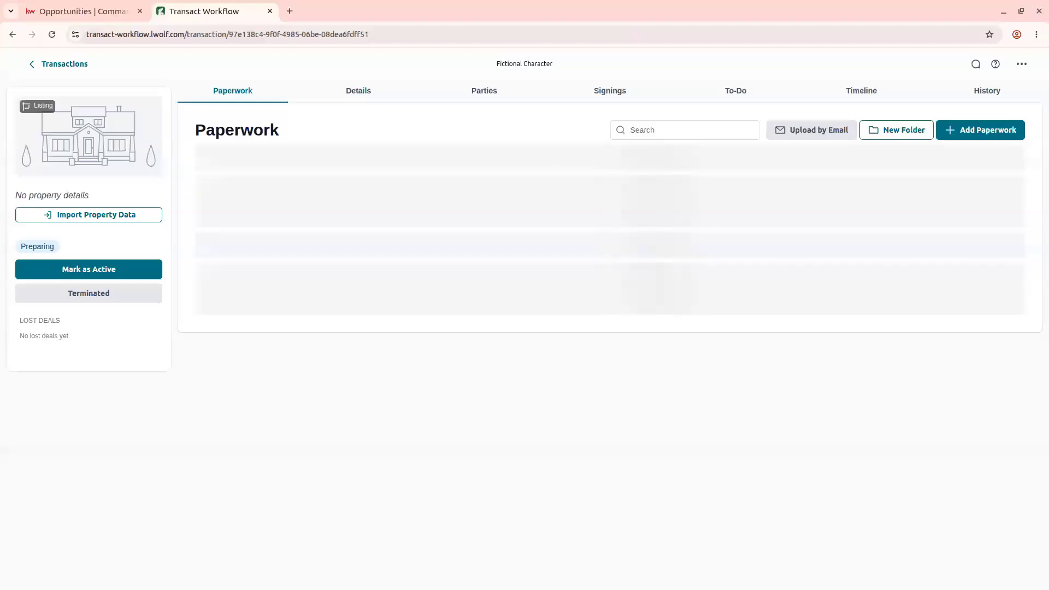
pyautogui.scroll(-5, 506, 304)
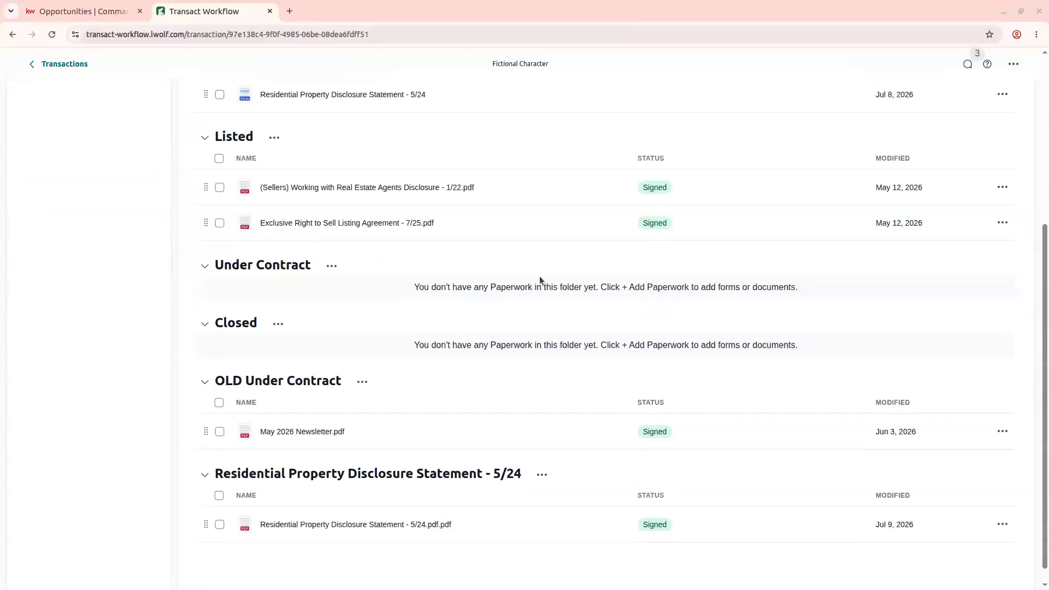
pyautogui.scroll(4, 433, 426)
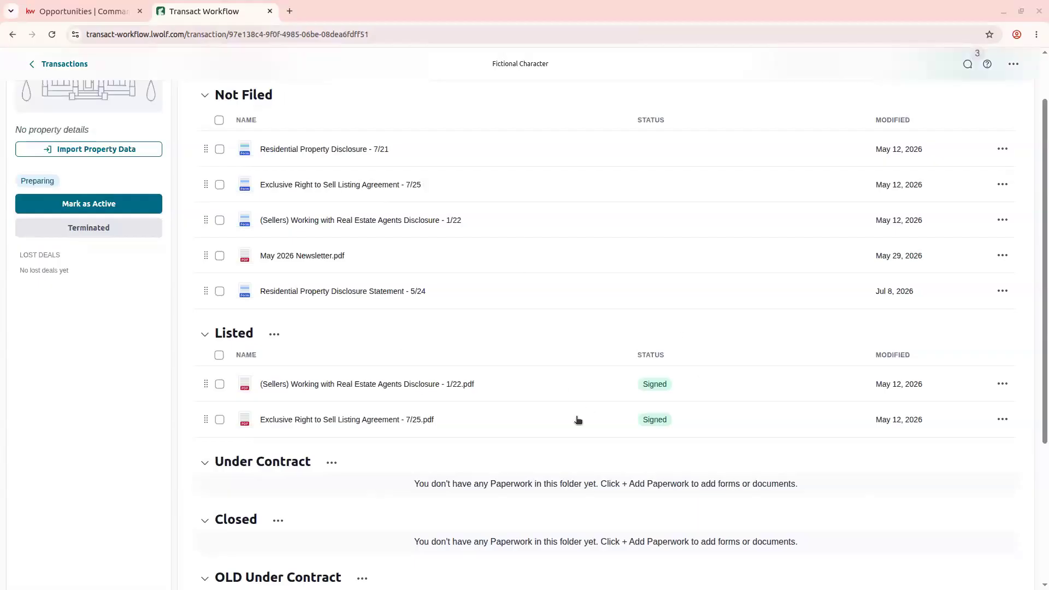
pyautogui.click(389, 386)
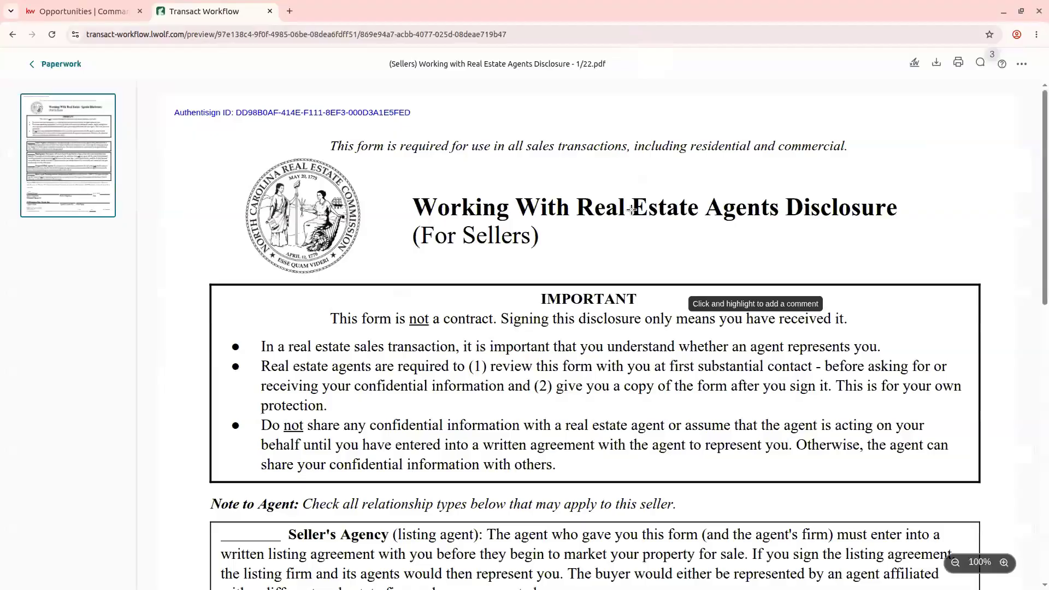
pyautogui.scroll(-10, 583, 207)
pyautogui.scroll(10, 583, 207)
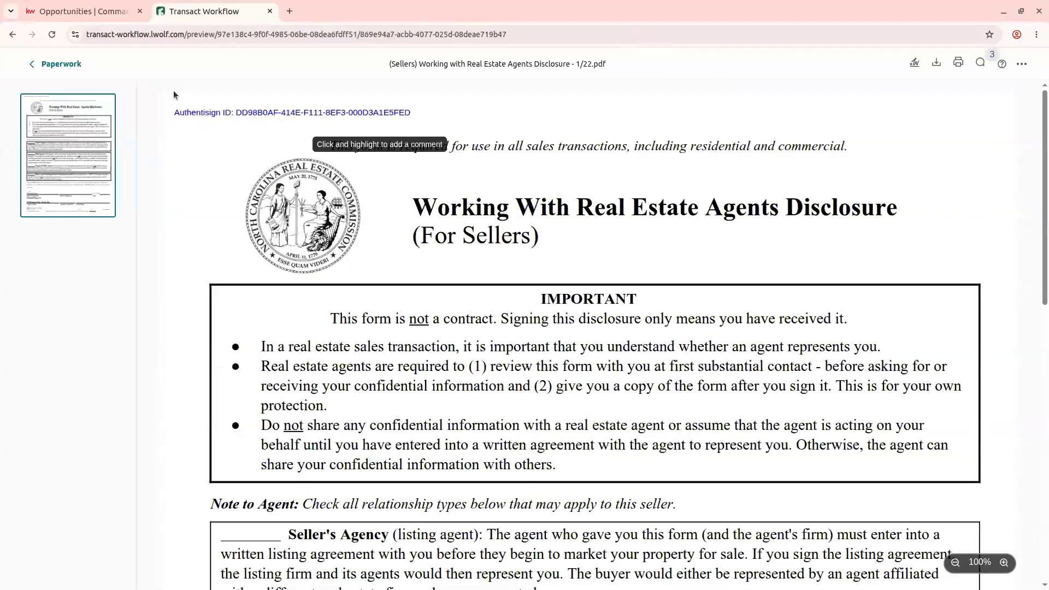
# Review the signed Exclusive Right to Sell Listing Agreement - 7/25.pdf in the Listed folder and return to the paperwork list.
pyautogui.hotkey('alt', 'Left')
pyautogui.click(358, 483)
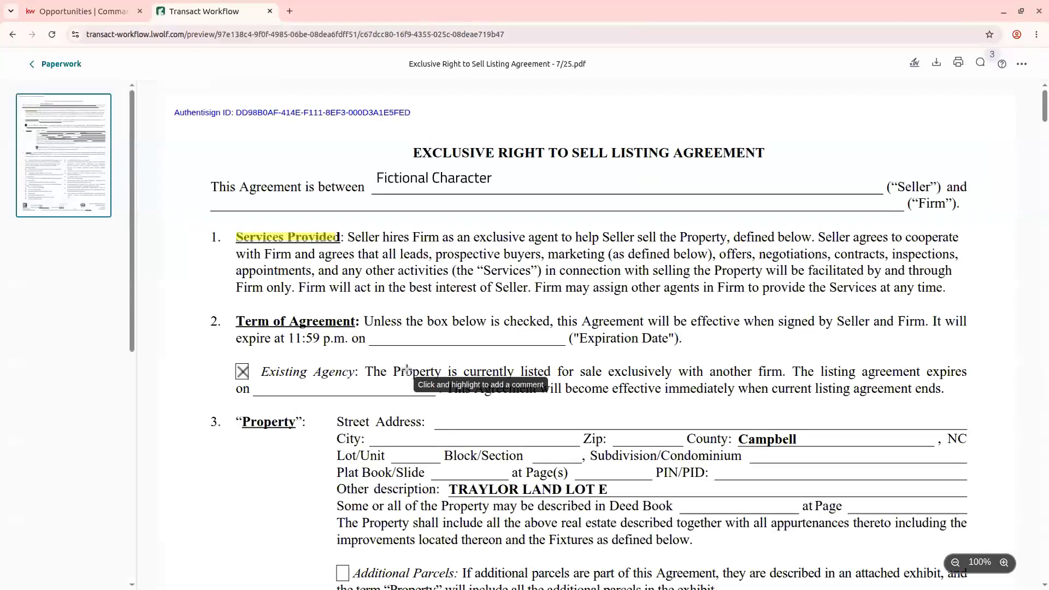
pyautogui.scroll(-10, 407, 369)
pyautogui.scroll(-8, 702, 350)
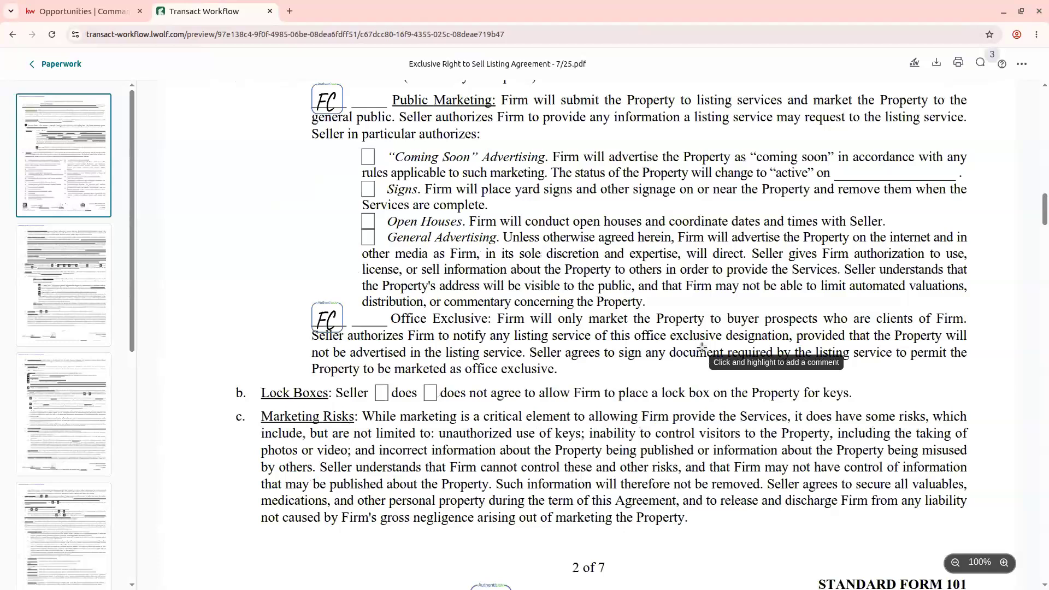
pyautogui.hotkey('alt', 'Left')
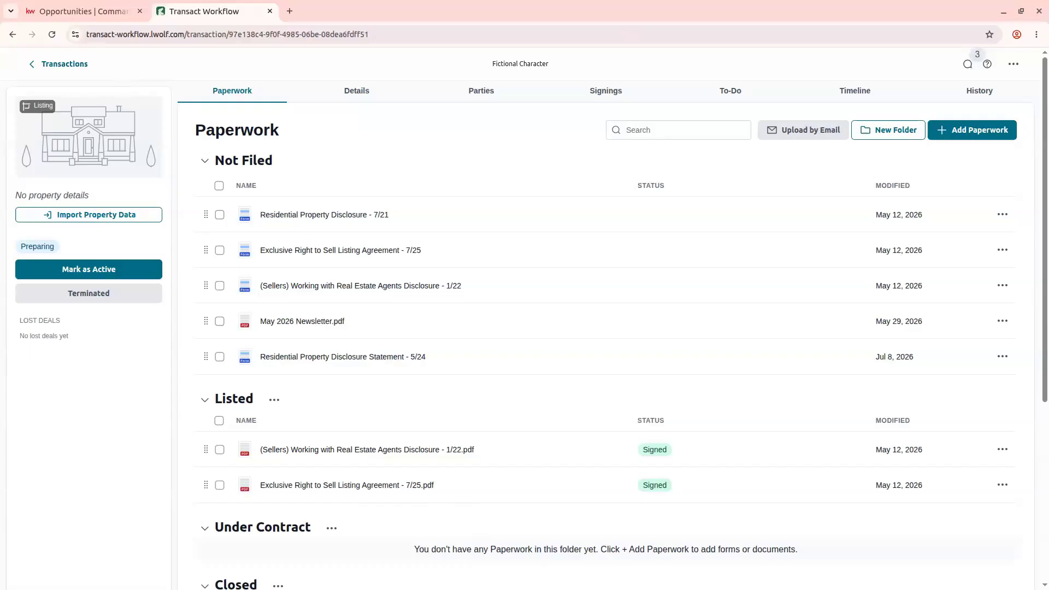
# Switch back to the Command opportunity and start Split & Attach PDF with Lone Wolf Transact as the document source.
pyautogui.click(55, 18)
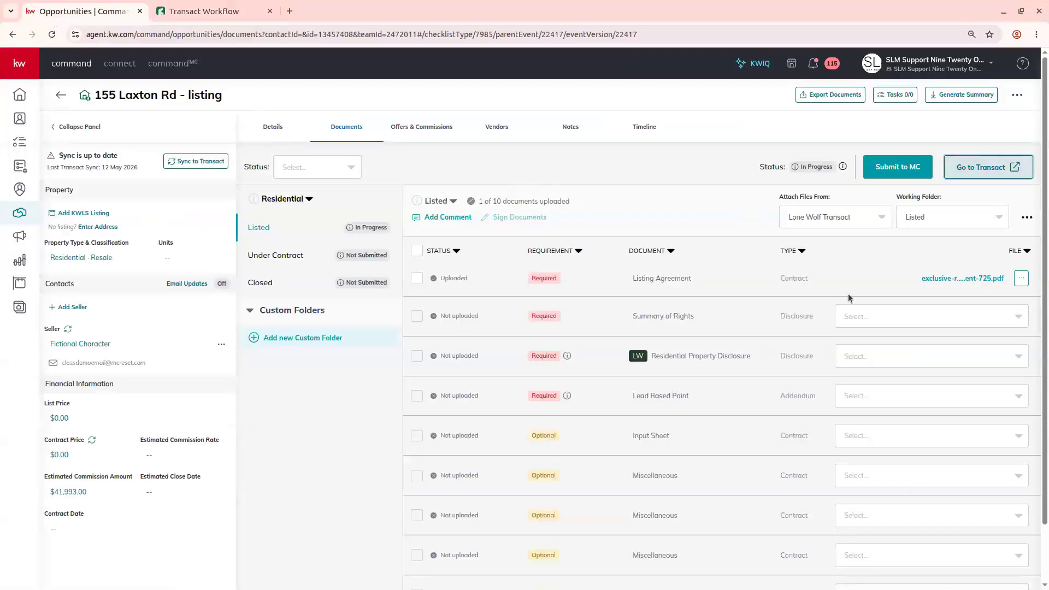
pyautogui.click(1027, 218)
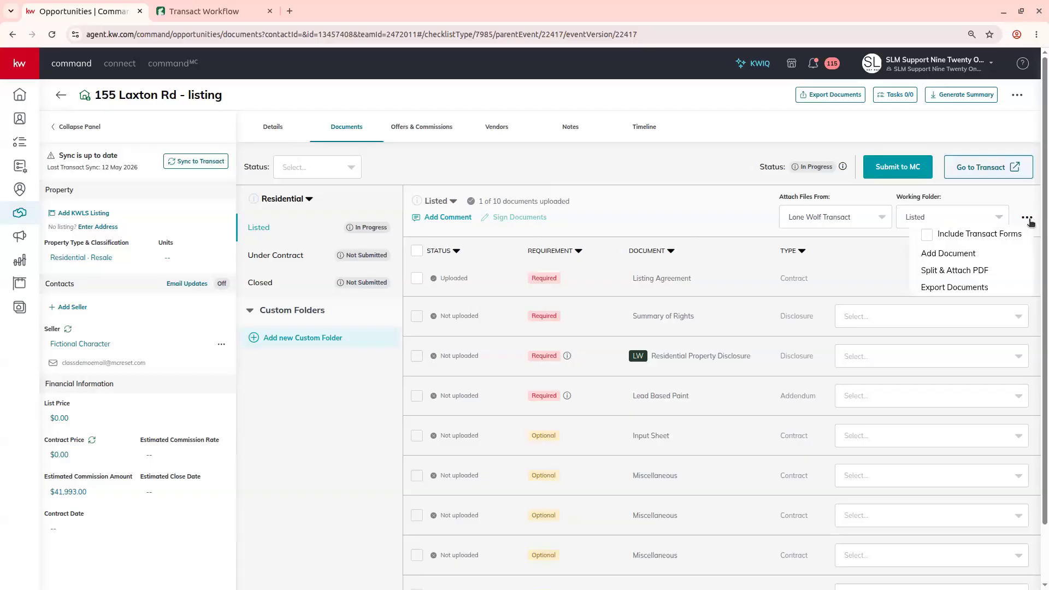
pyautogui.click(958, 271)
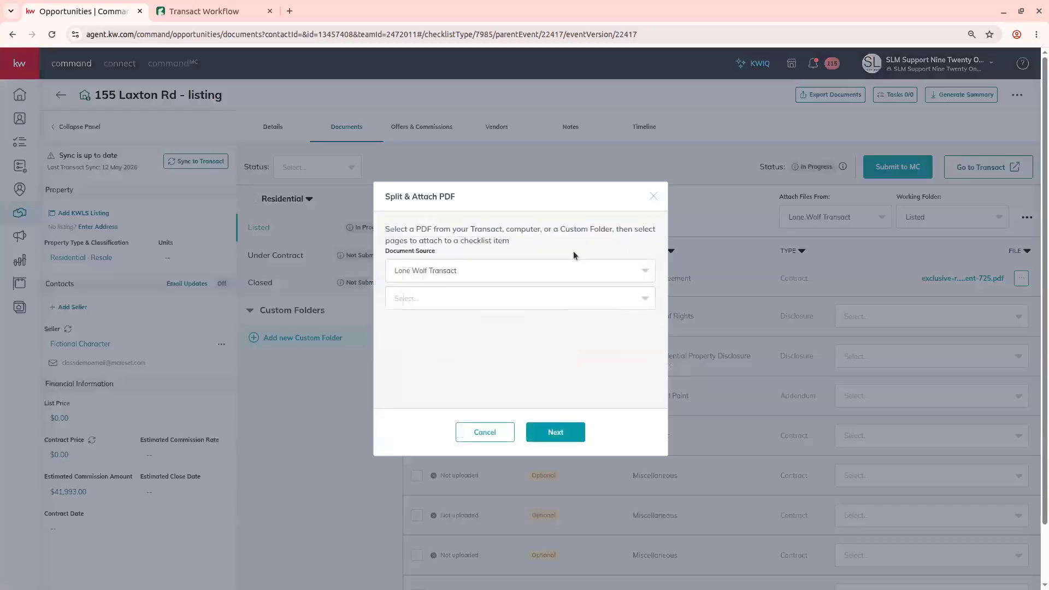
pyautogui.click(413, 270)
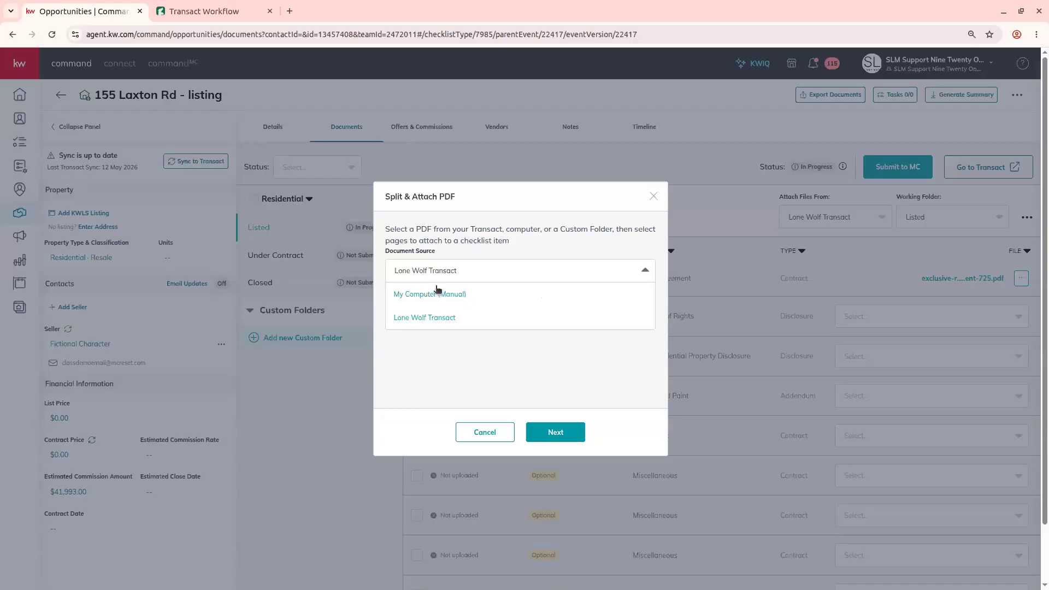
pyautogui.click(441, 319)
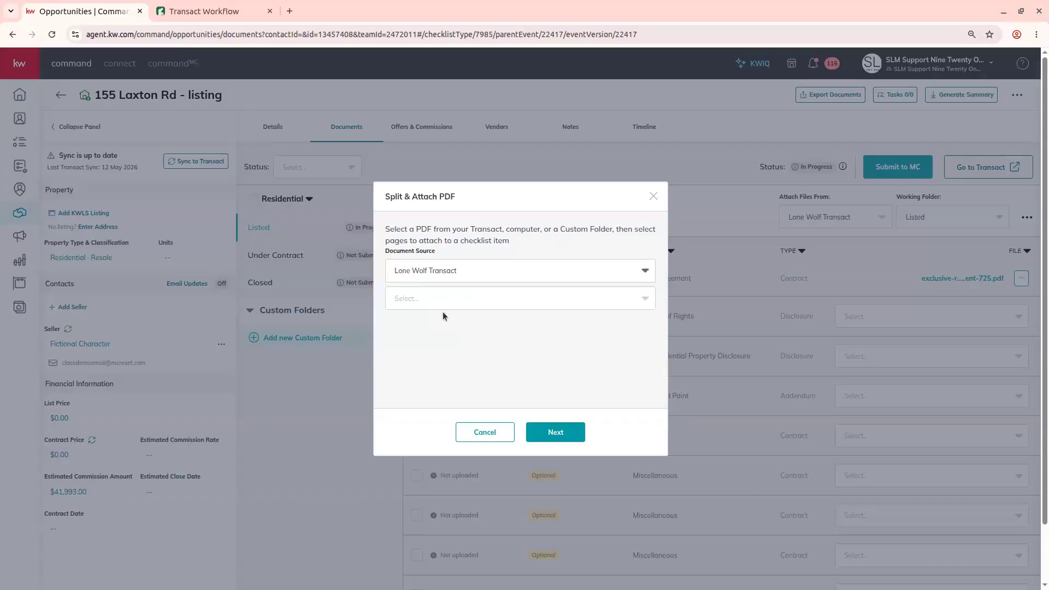
# Load Exclusive Right to Sell Listing Agreement - 7/25.pdf from the Listed folder for splitting.
pyautogui.click(427, 299)
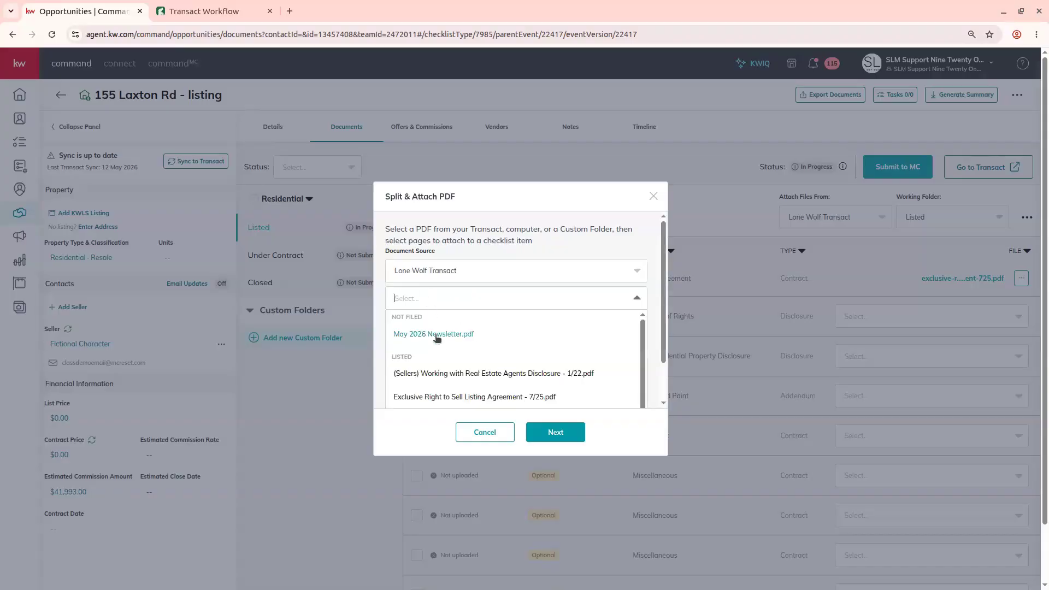
pyautogui.scroll(-1, 487, 354)
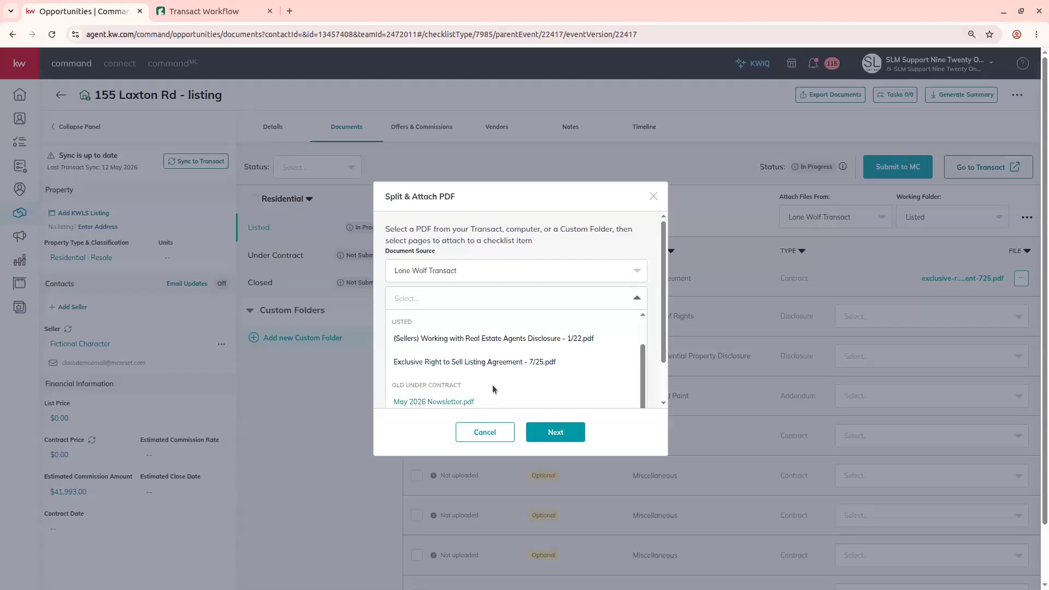
pyautogui.scroll(1, 497, 368)
pyautogui.scroll(-1, 494, 367)
pyautogui.click(508, 365)
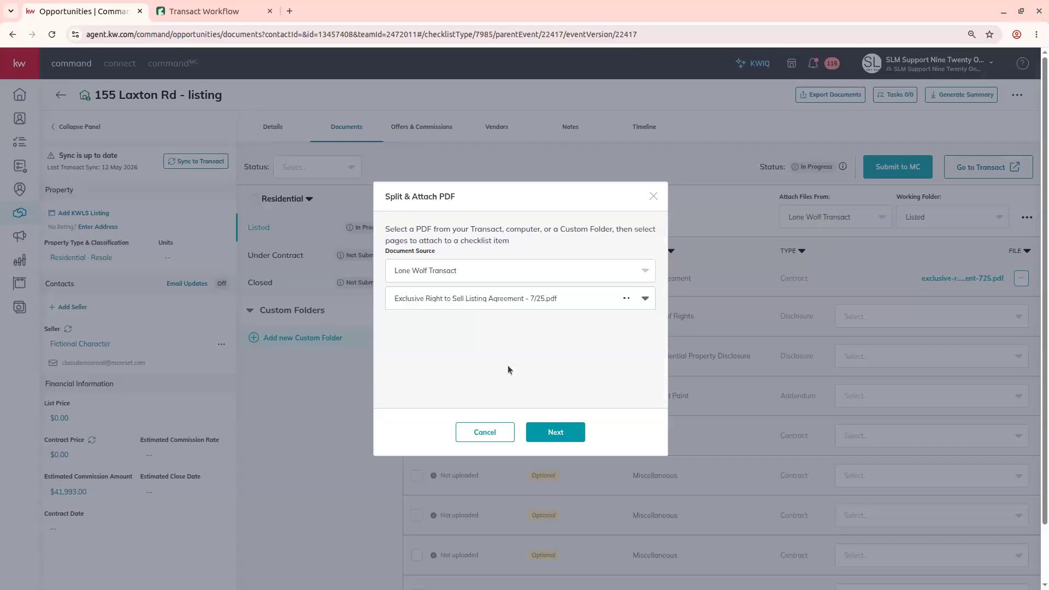
pyautogui.click(565, 436)
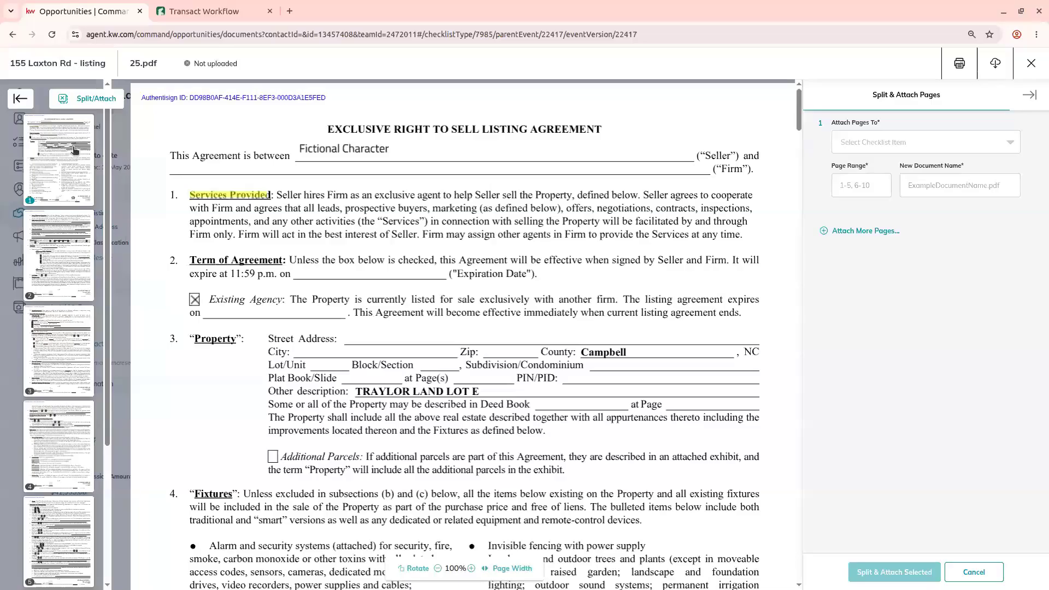
# Select page 2 of the listing agreement for the split and look through the document's other pages.
pyautogui.scroll(-3, 55, 256)
pyautogui.scroll(3, 56, 256)
pyautogui.click(81, 274)
pyautogui.scroll(-15, 262, 259)
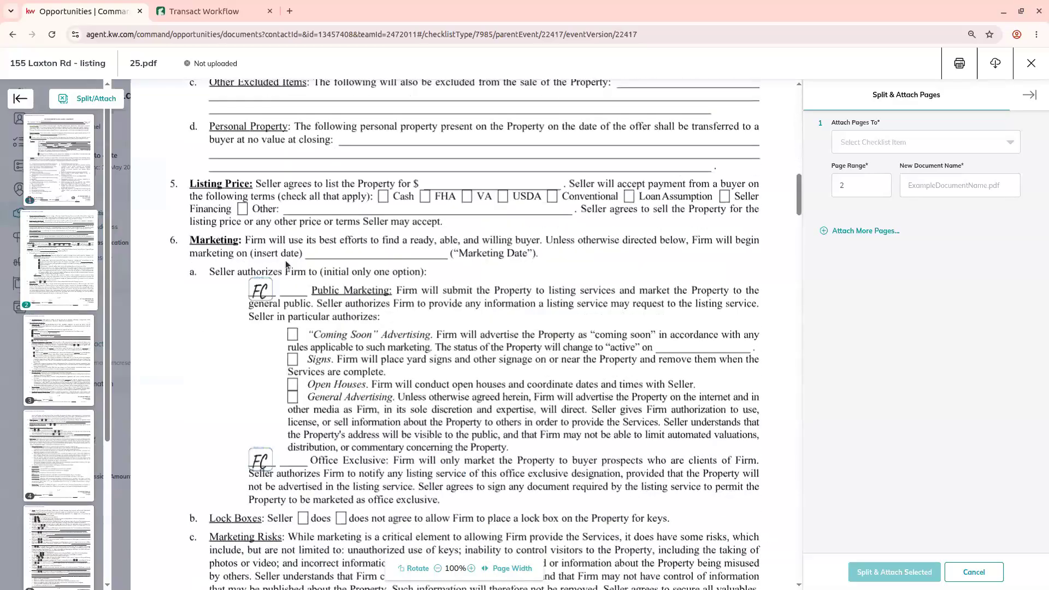
pyautogui.scroll(-10, 285, 264)
pyautogui.scroll(-10, 252, 437)
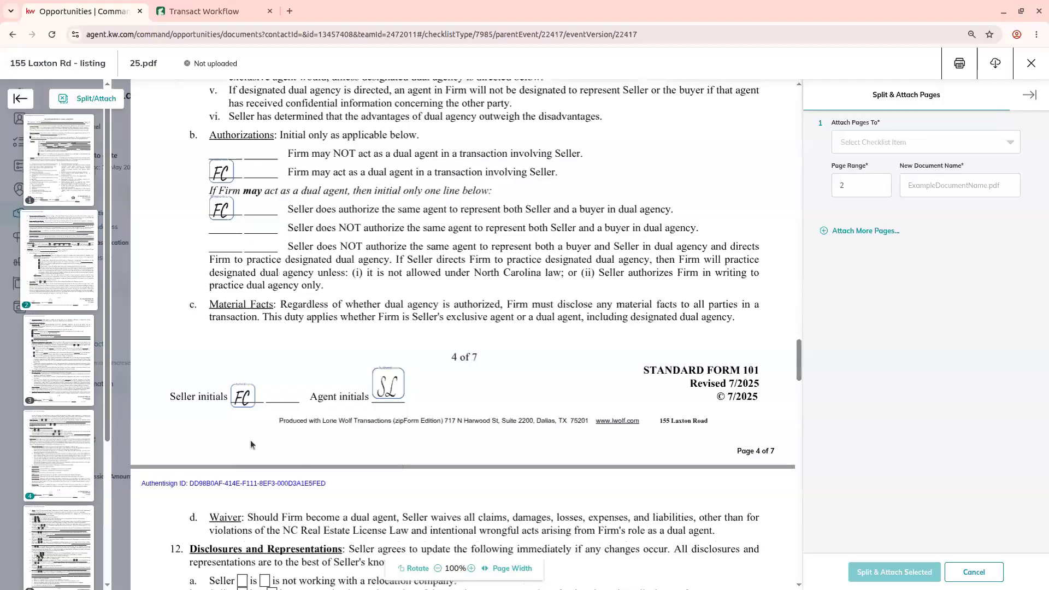
pyautogui.scroll(-10, 250, 440)
pyautogui.scroll(-1, 251, 437)
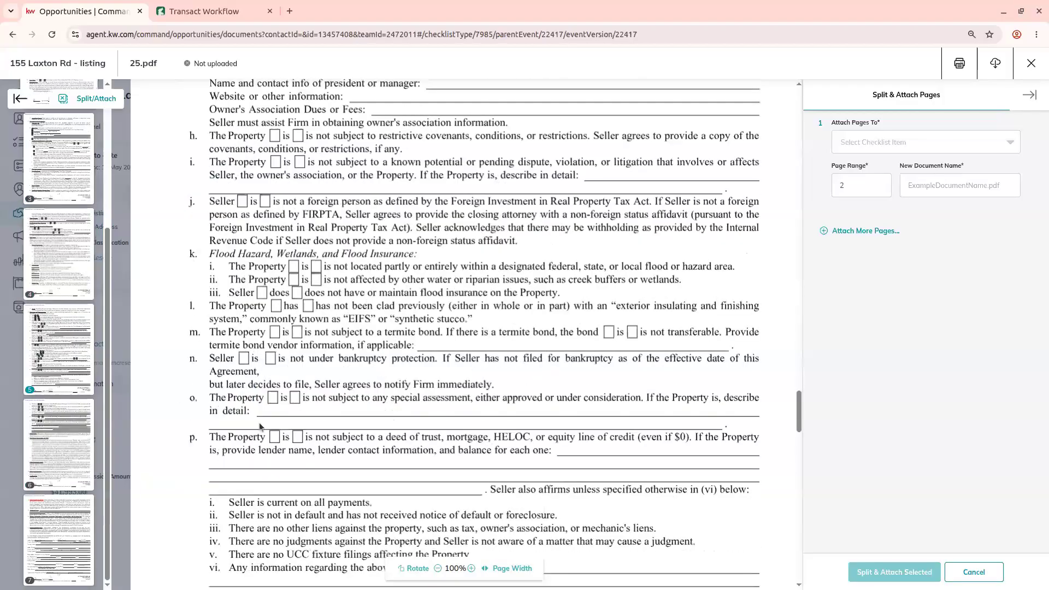
pyautogui.scroll(10, 260, 422)
pyautogui.scroll(15, 260, 422)
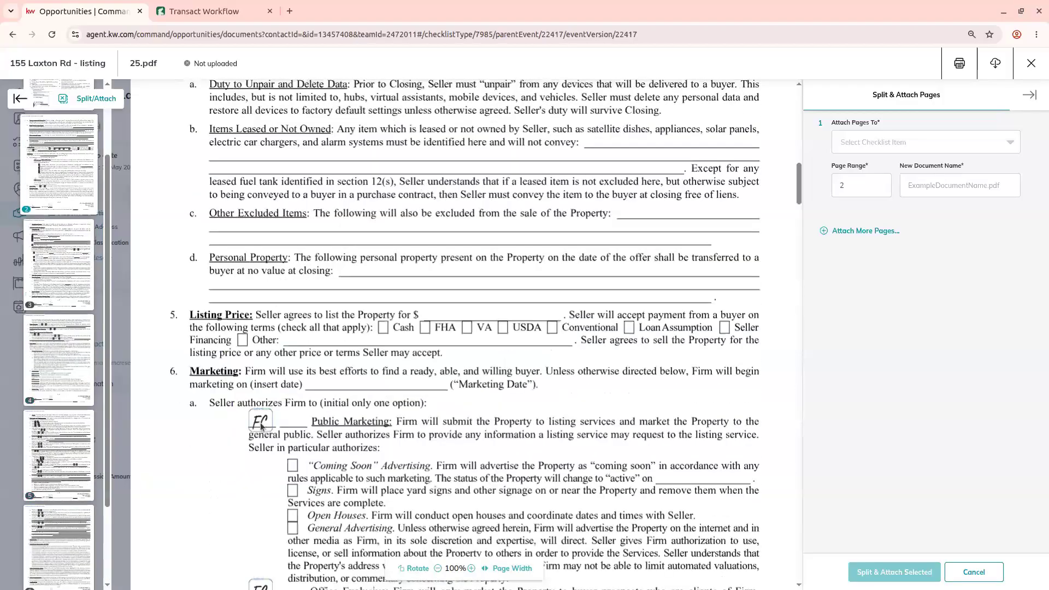
pyautogui.scroll(10, 261, 426)
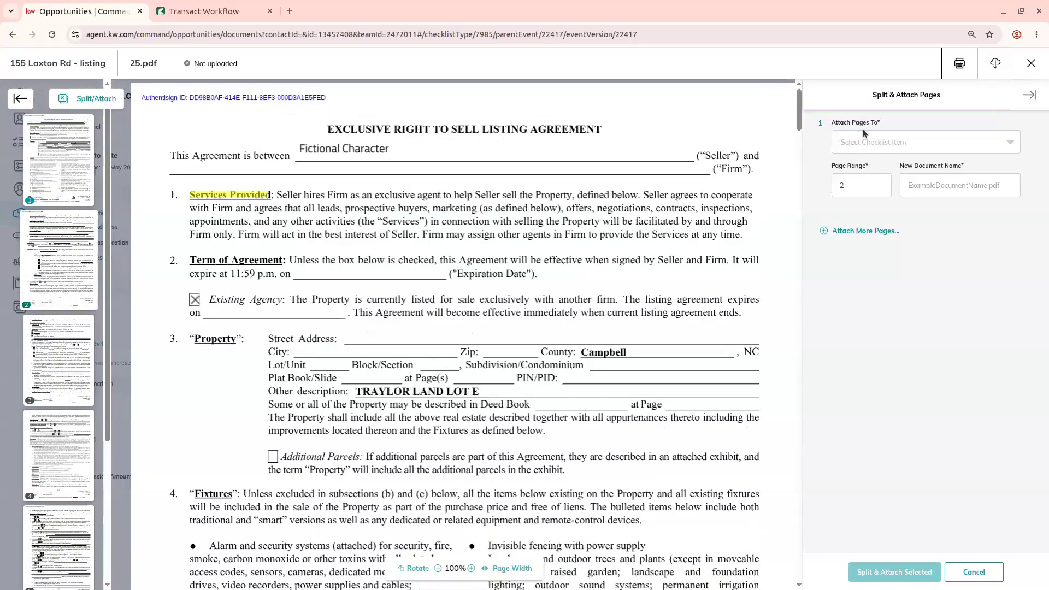
# Assign the first split to the first Miscellaneous checklist item with page range 1-2.
pyautogui.click(871, 142)
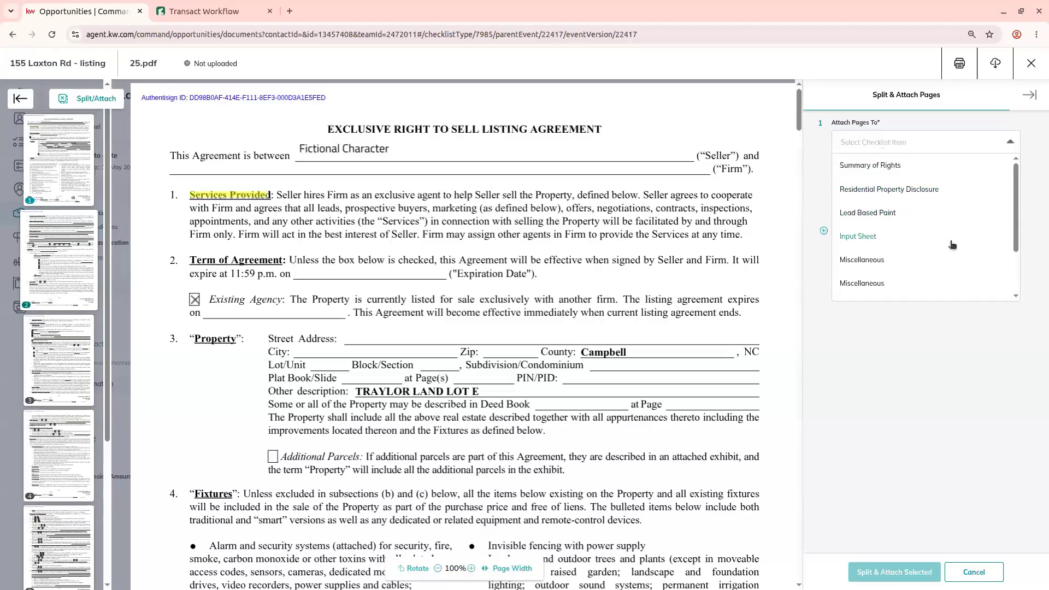
pyautogui.click(874, 265)
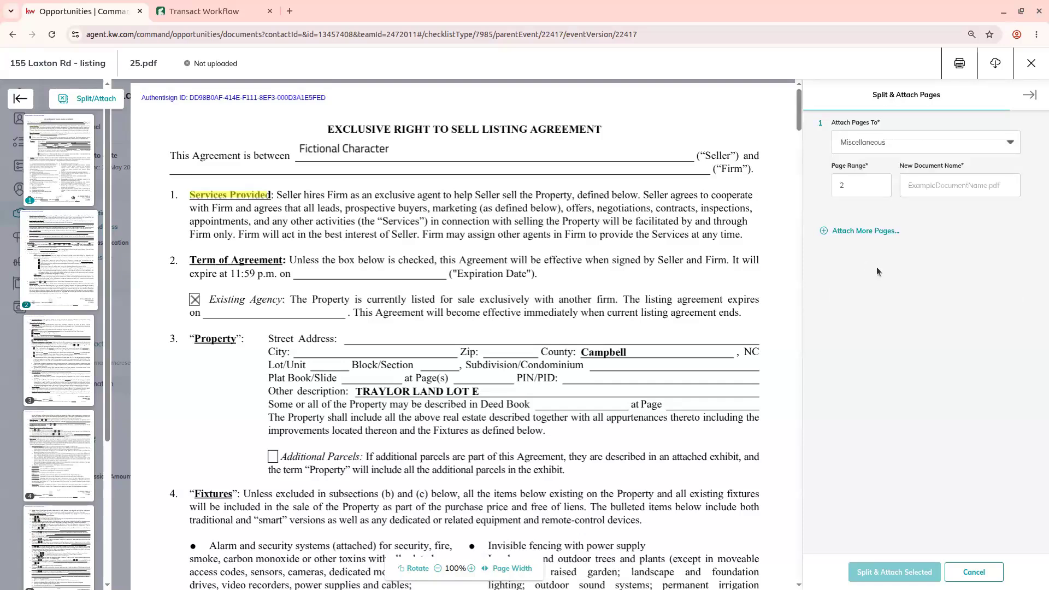
pyautogui.click(884, 138)
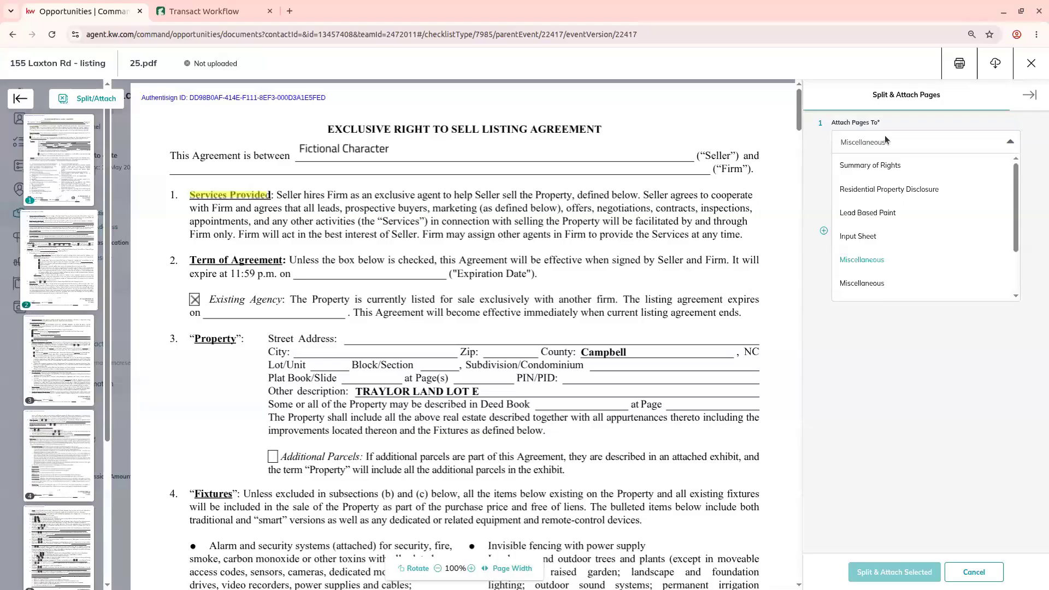
pyautogui.scroll(-2, 920, 240)
pyautogui.scroll(3, 918, 229)
pyautogui.click(901, 130)
pyautogui.click(836, 185)
pyautogui.write('1-2')
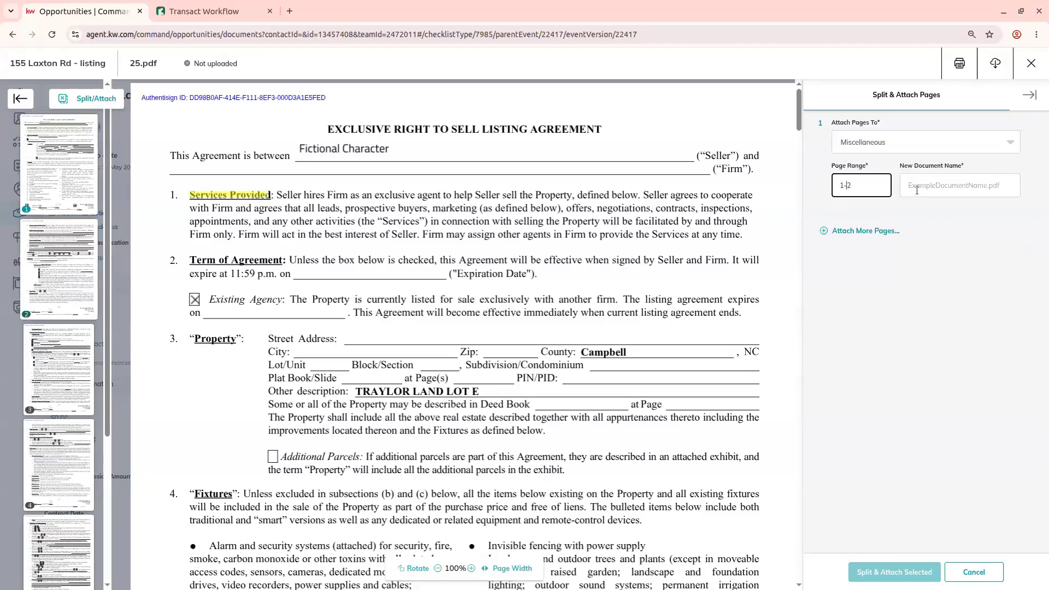
# Keep the first Miscellaneous item as the target and name the new document Exclusive Right to Sell.
pyautogui.click(917, 190)
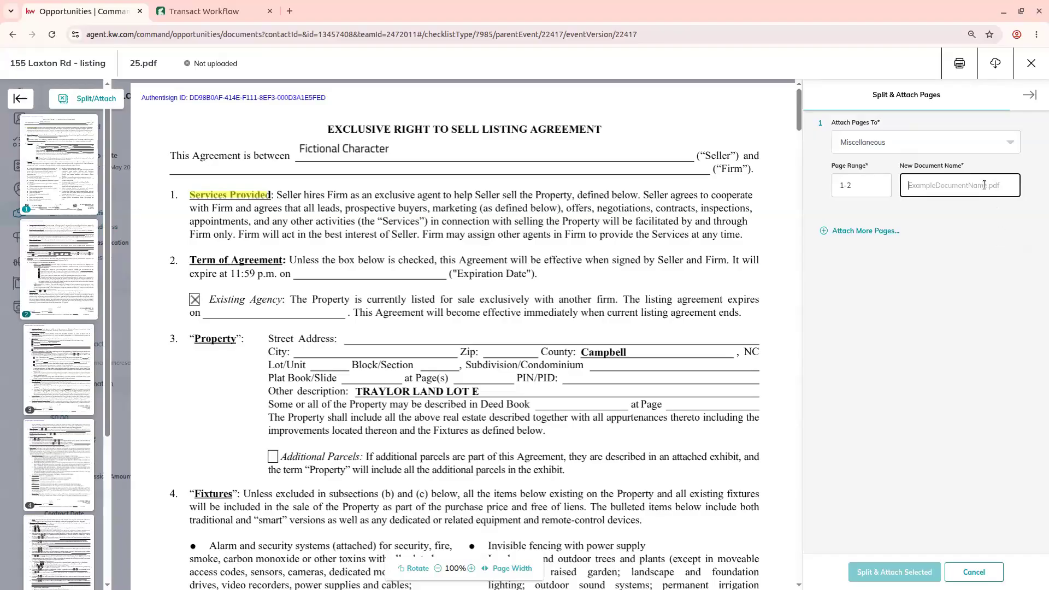
pyautogui.click(1006, 145)
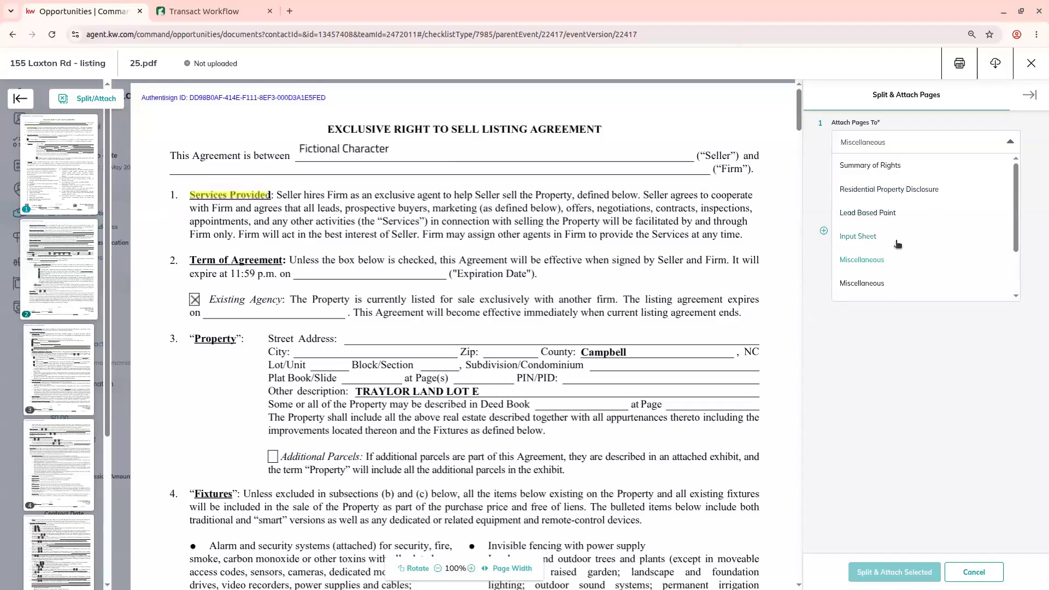
pyautogui.click(890, 264)
pyautogui.click(941, 187)
pyautogui.write('E')
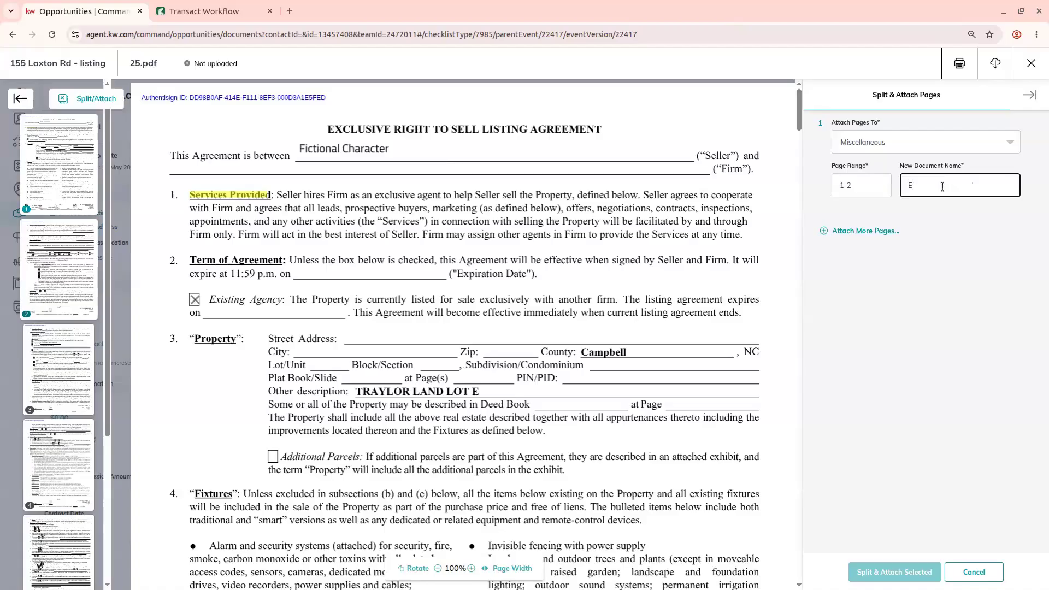
pyautogui.write('xclusive Right to Sell')
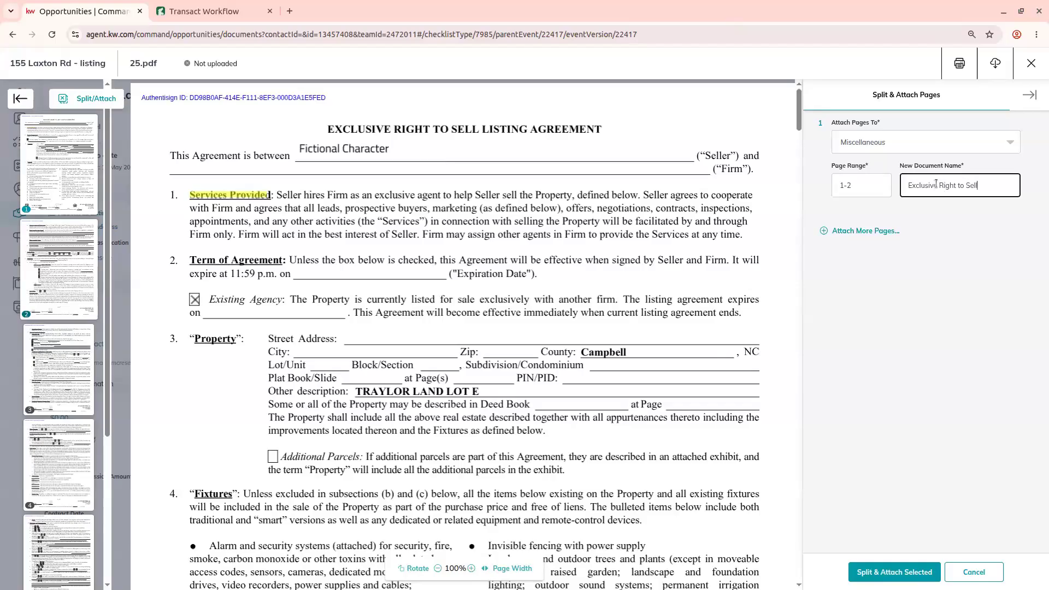
# Add a second split entry and assign it to the next available Miscellaneous checklist item.
pyautogui.click(835, 231)
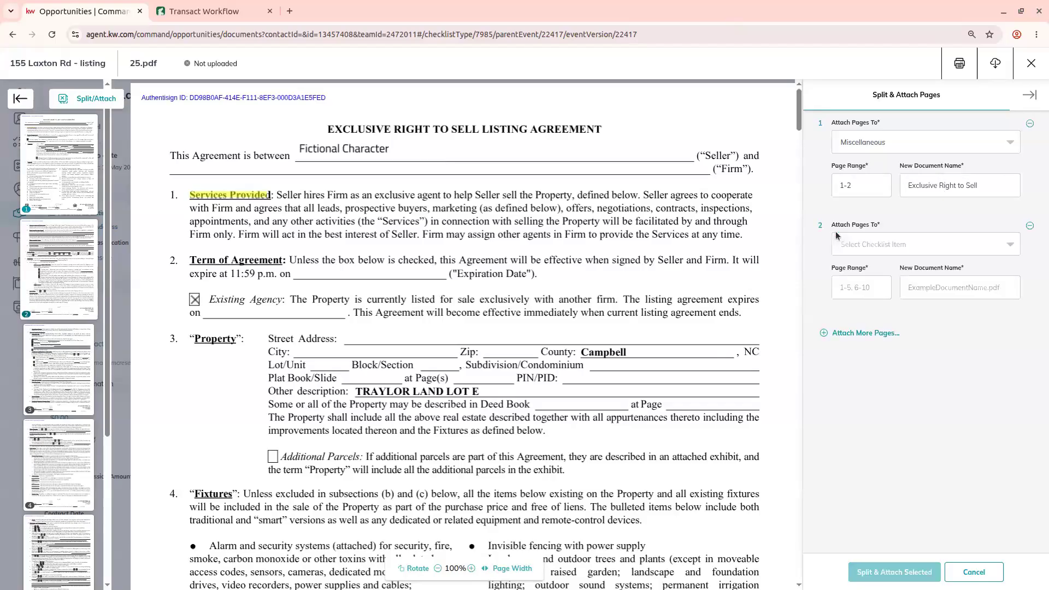
pyautogui.click(882, 241)
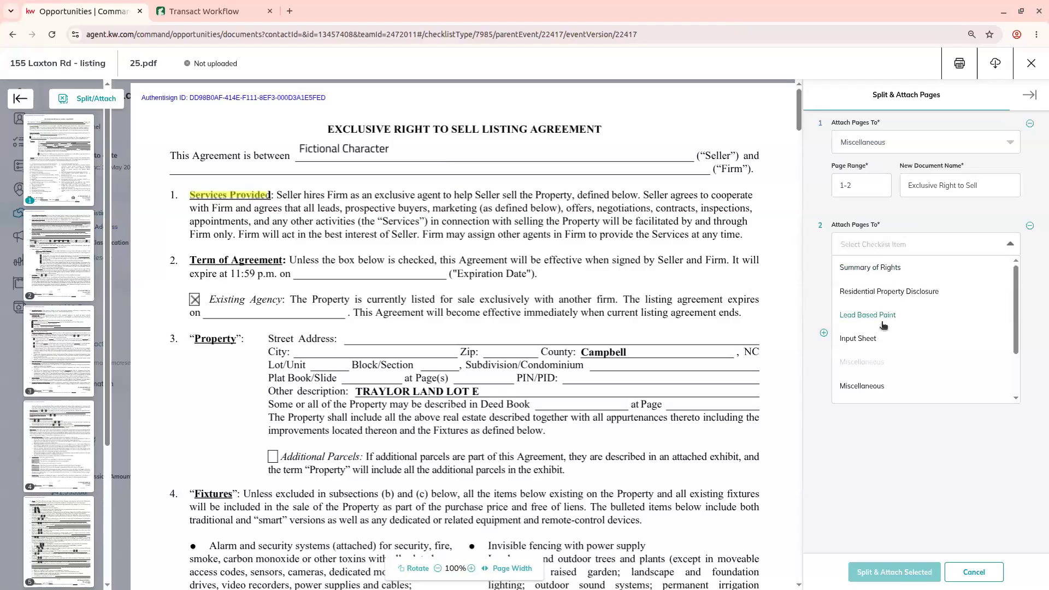
pyautogui.scroll(-2, 884, 325)
pyautogui.scroll(2, 896, 306)
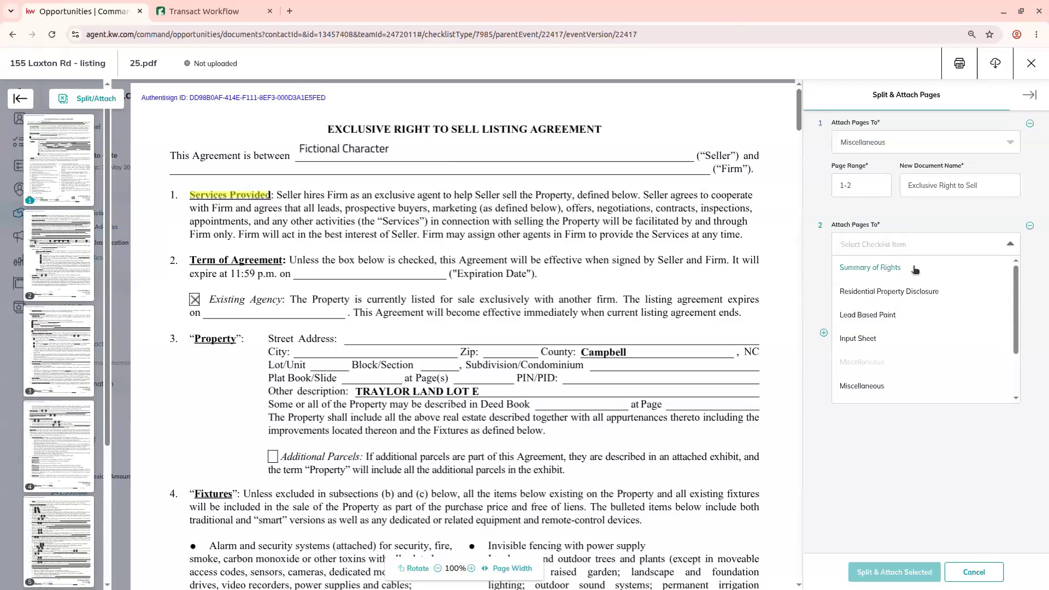
pyautogui.scroll(-2, 911, 284)
pyautogui.click(896, 321)
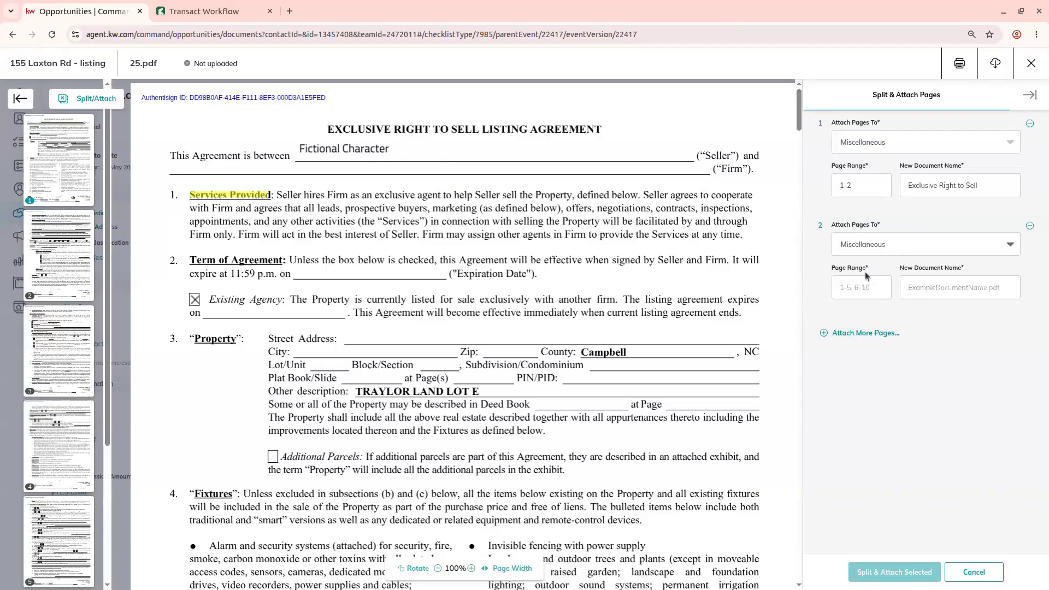
# Set the second split's page range to 3-6 and name its new document PDF 2.
pyautogui.click(858, 291)
pyautogui.write('3')
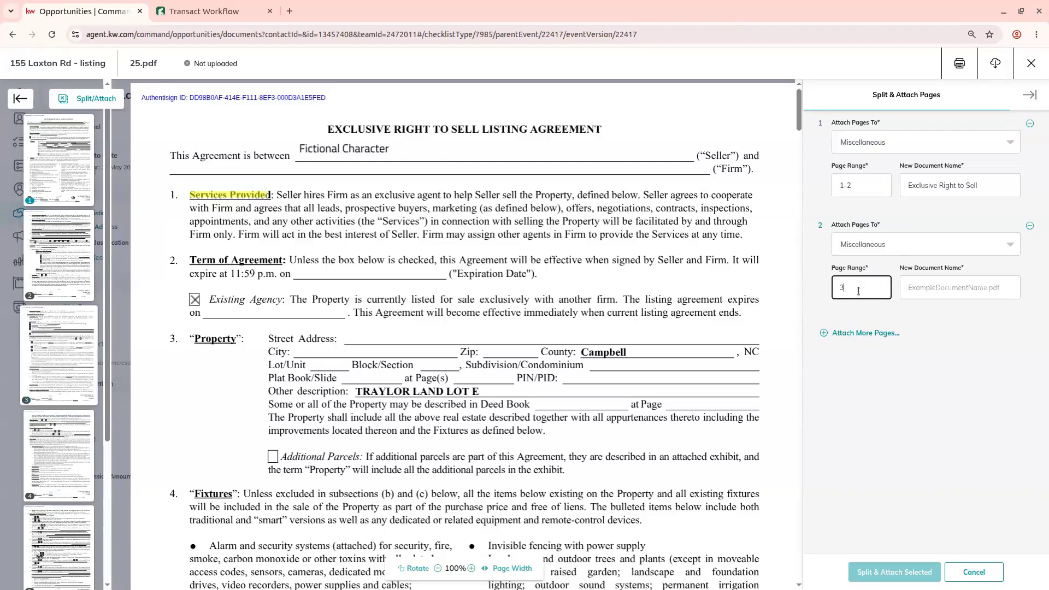
pyautogui.write('-')
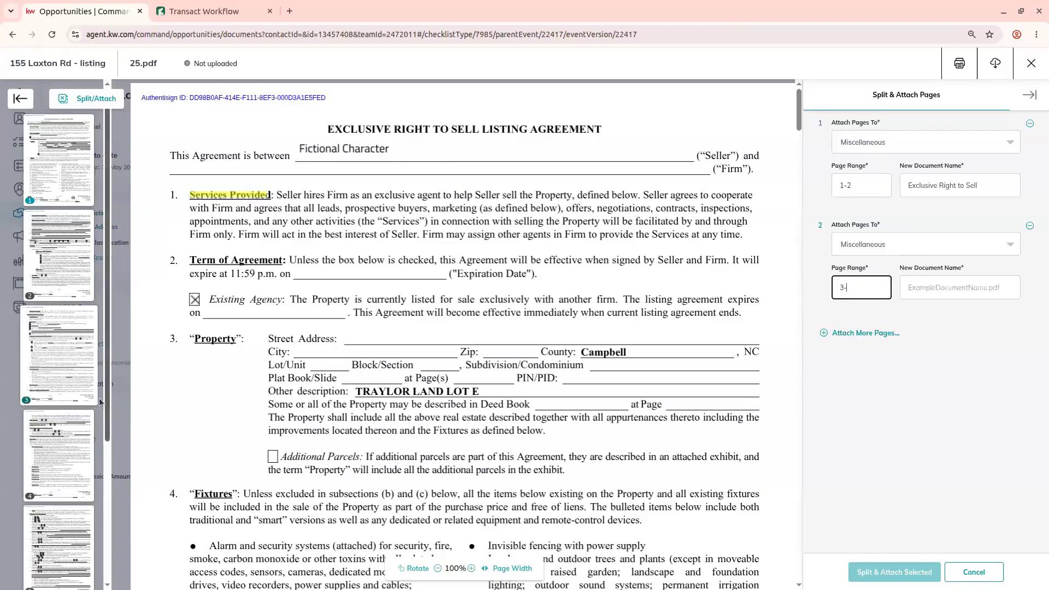
pyautogui.scroll(-3, 87, 407)
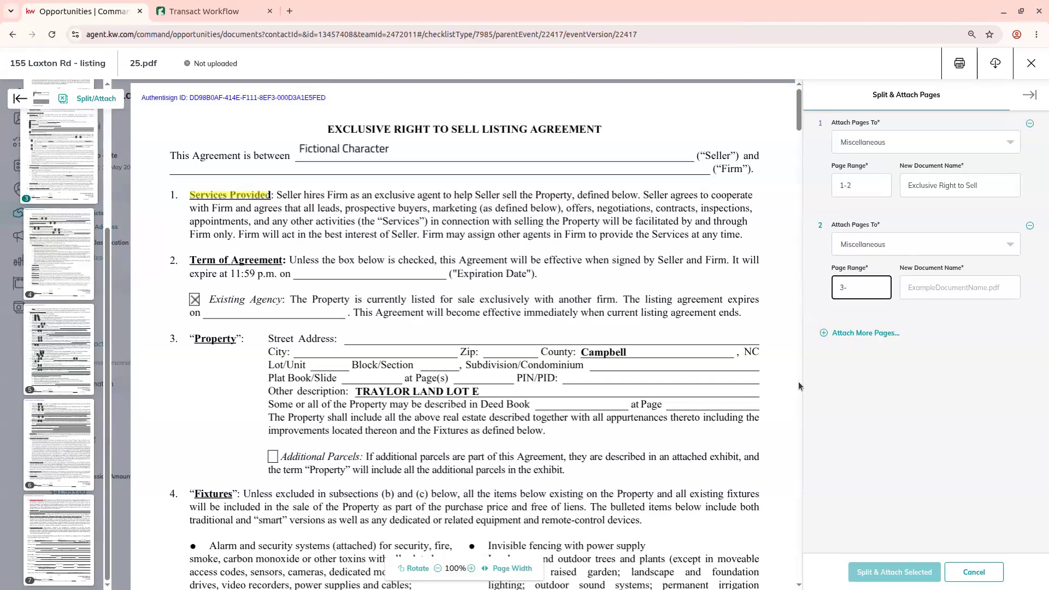
pyautogui.press('Tab')
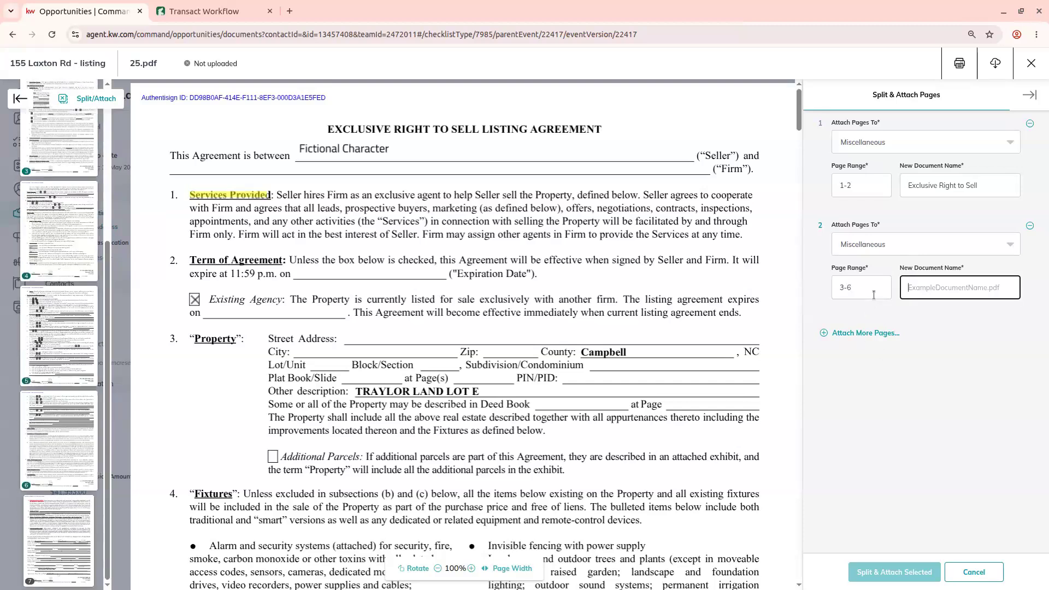
pyautogui.write('Pa')
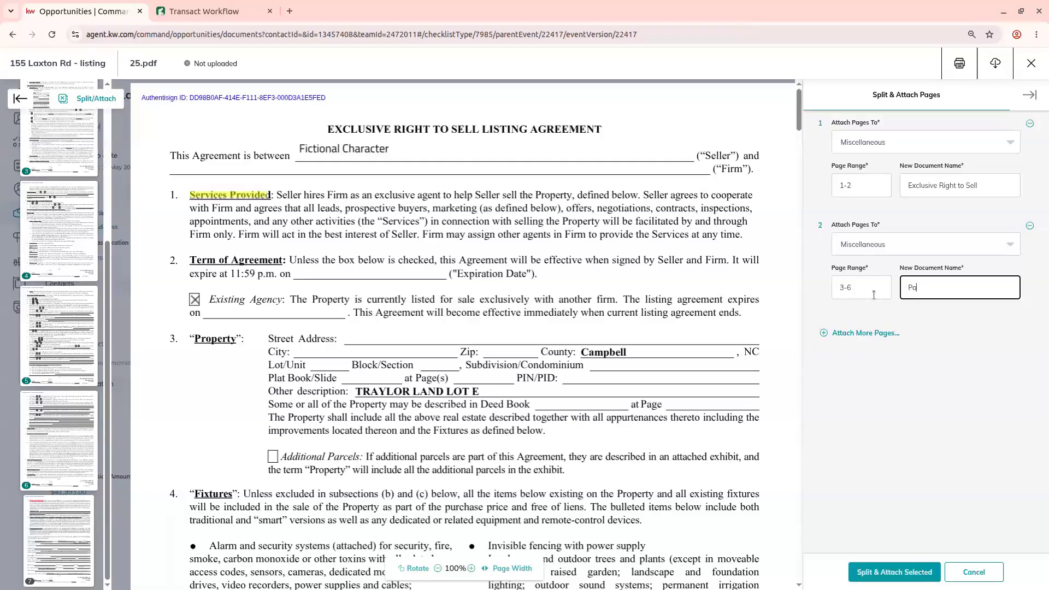
pyautogui.write('F 2')
# Add a third split entry for the next free Miscellaneous item with page range 7.
pyautogui.click(865, 333)
pyautogui.click(872, 350)
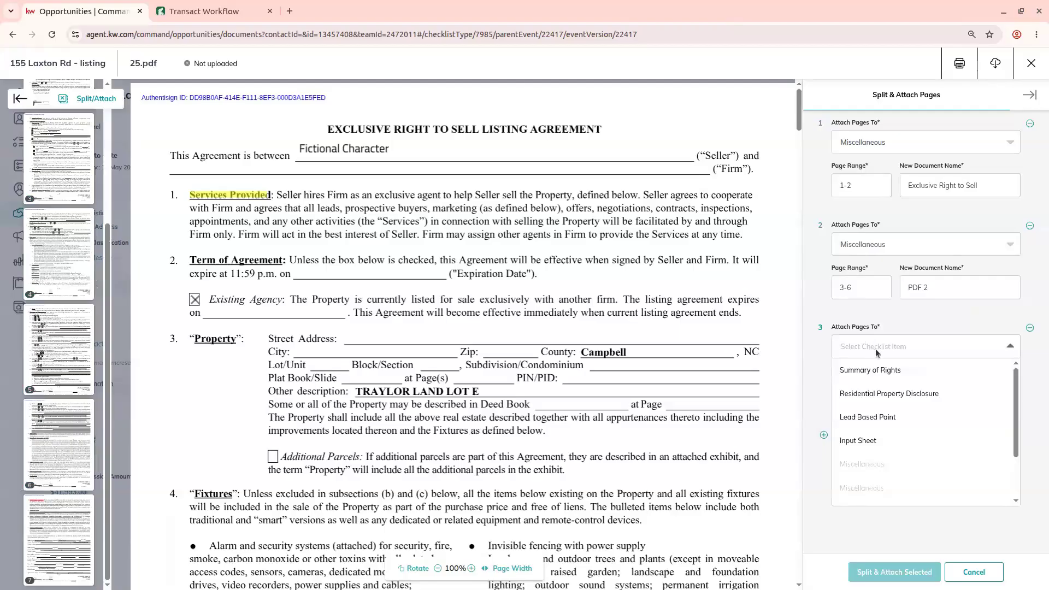
pyautogui.scroll(-2, 899, 439)
pyautogui.click(896, 445)
pyautogui.click(851, 383)
pyautogui.write('7')
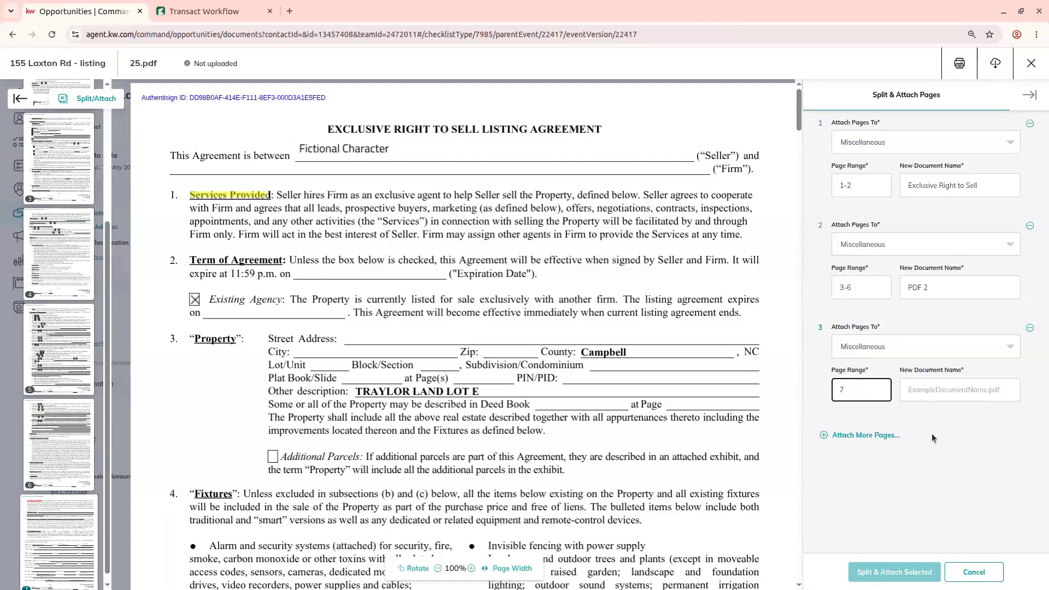
# Name the third split's document Page 7, and split and attach all three page selections to the checklist.
pyautogui.click(946, 408)
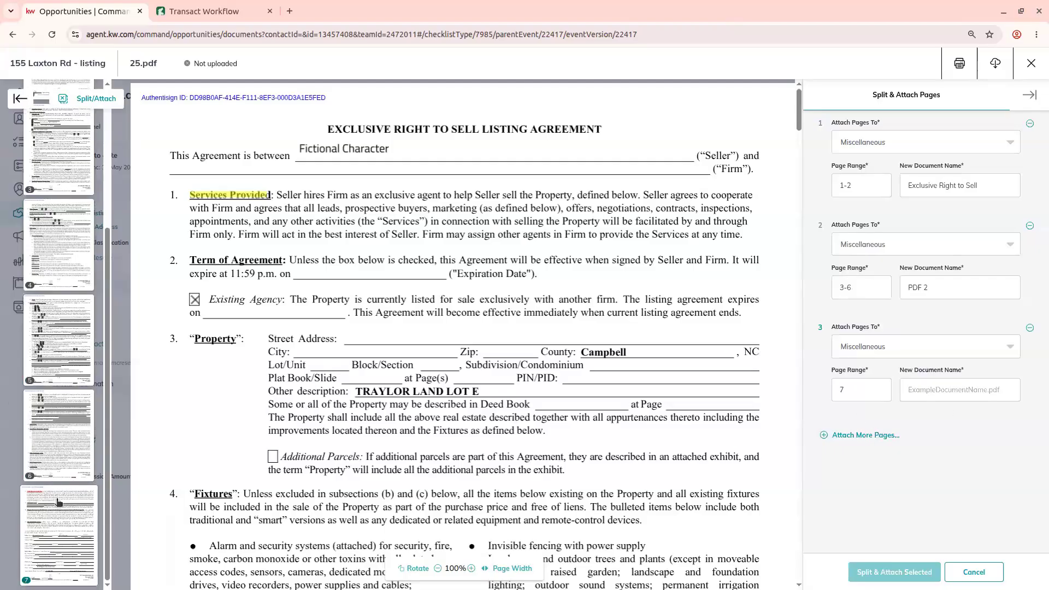
pyautogui.click(943, 393)
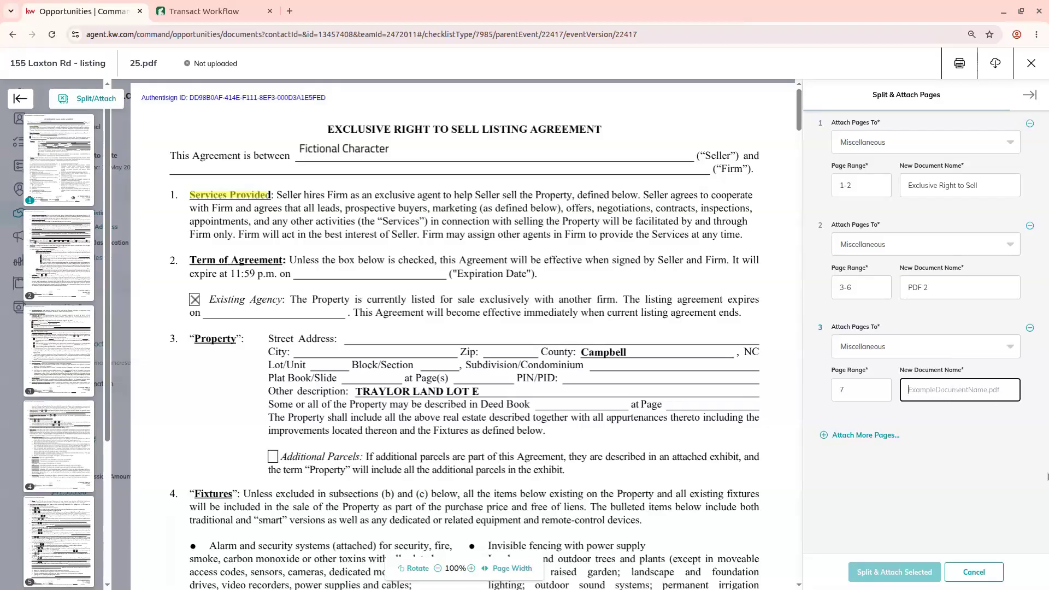
pyautogui.write('Po')
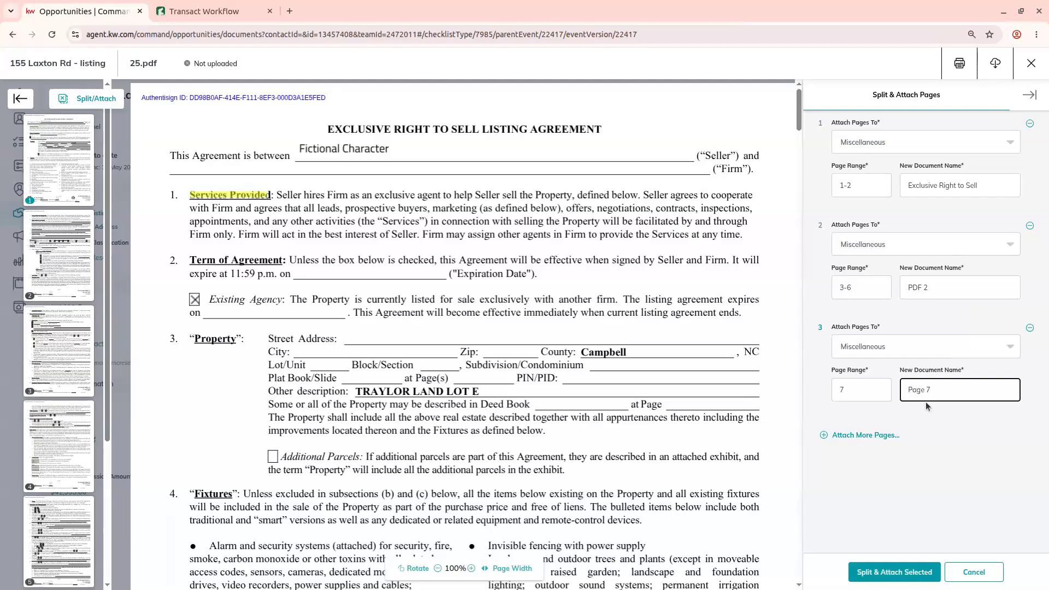
pyautogui.click(877, 574)
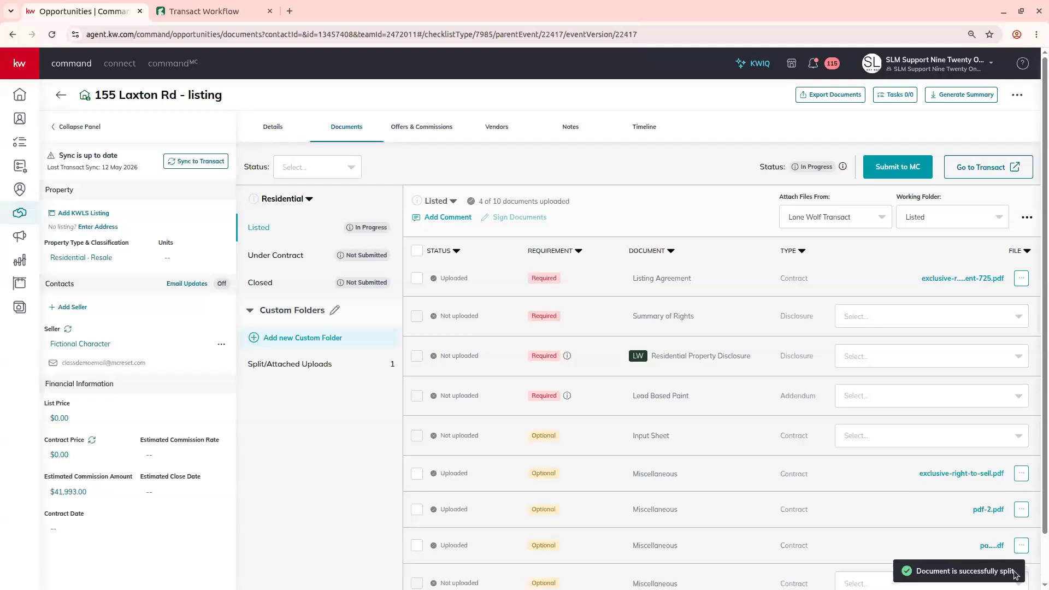
# Open exclusive-right-to-sell.pdf from the checklist, look through its pages, and close it.
pyautogui.scroll(-1, 793, 446)
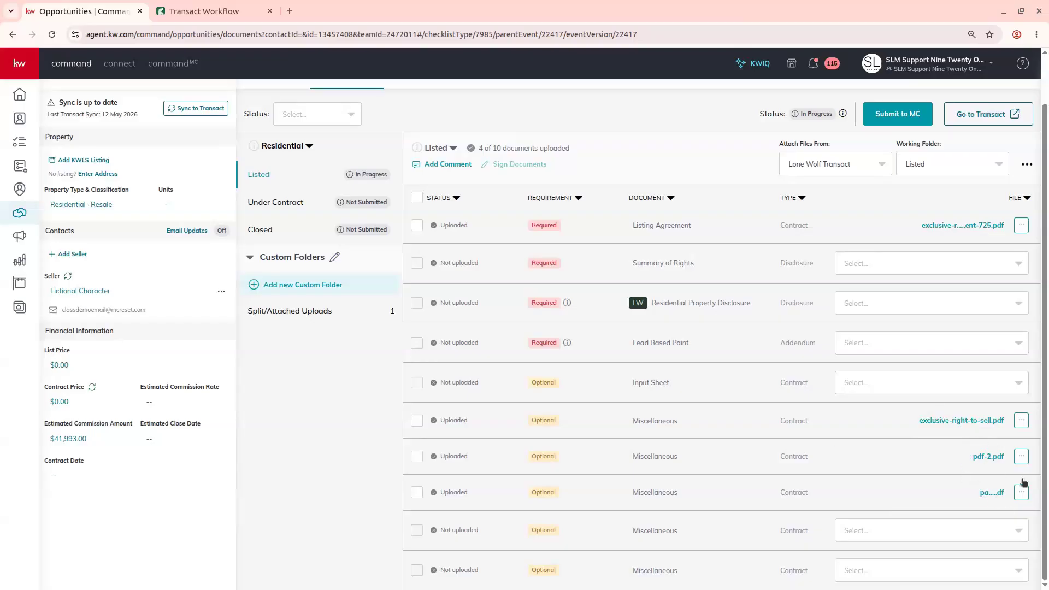
pyautogui.click(962, 420)
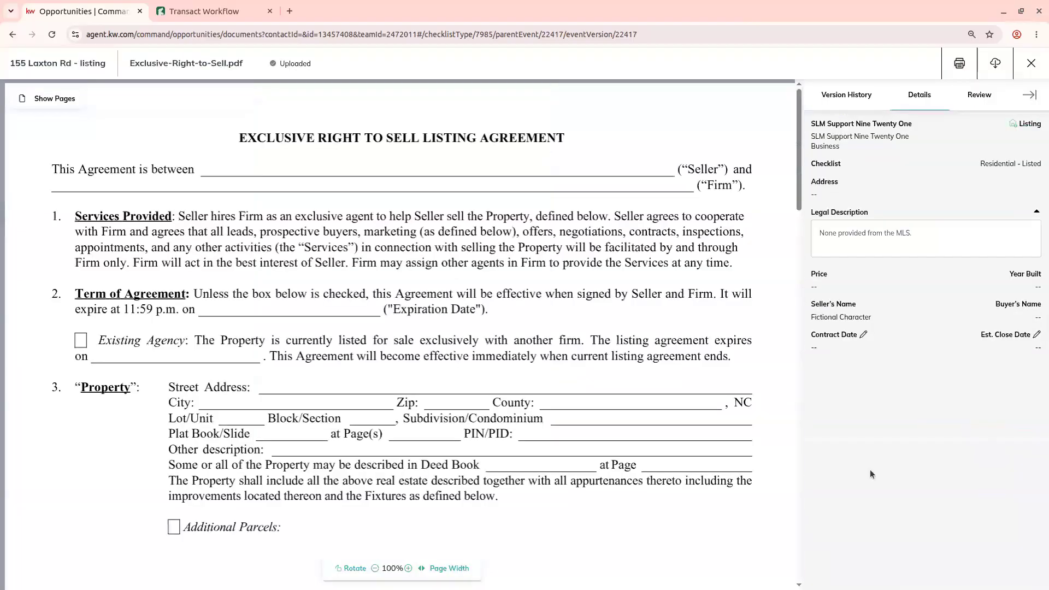
pyautogui.scroll(-10, 308, 323)
pyautogui.scroll(-15, 307, 320)
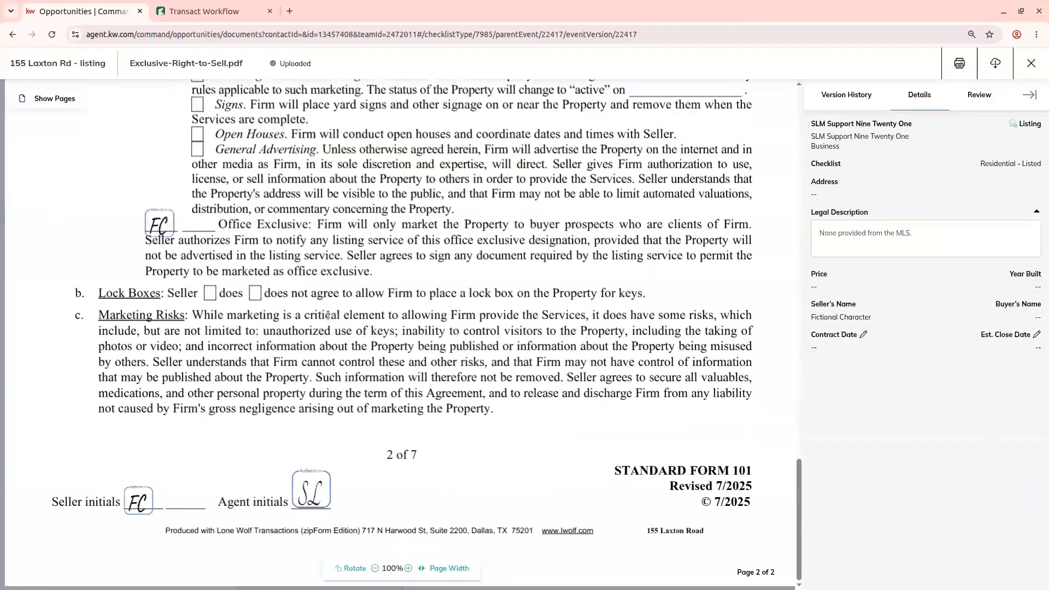
pyautogui.scroll(10, 328, 315)
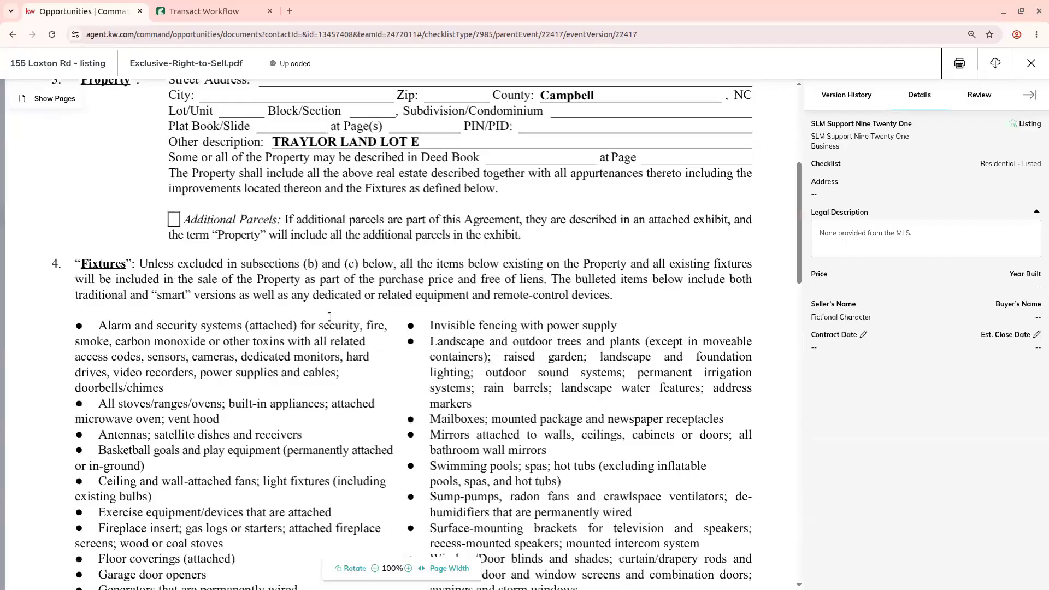
pyautogui.press('Escape')
# Open pdf-2.pdf from the second Miscellaneous item, read through to its last page, and close it.
pyautogui.click(995, 460)
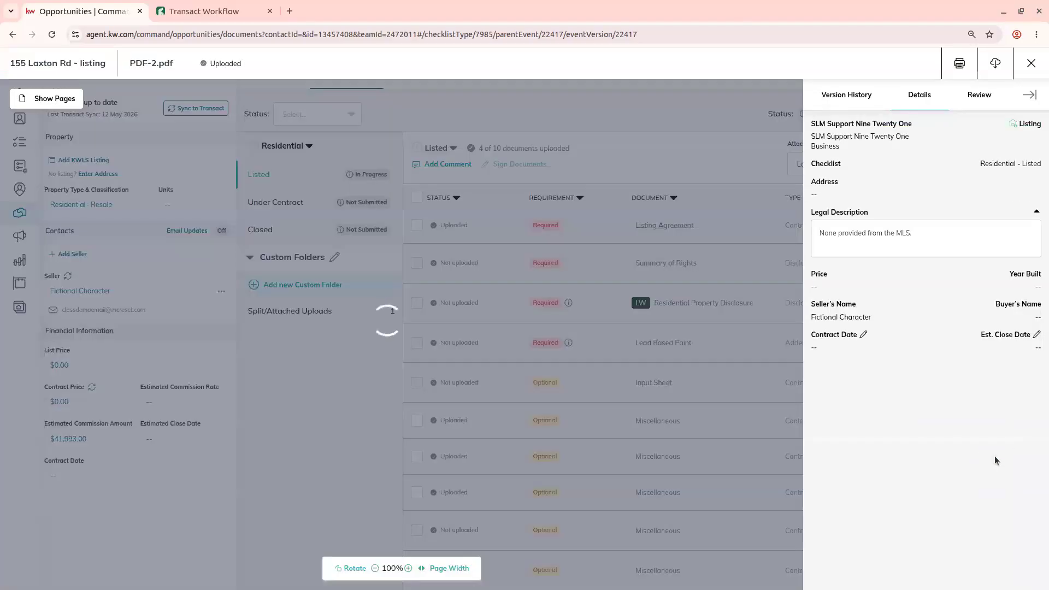
pyautogui.scroll(-7, 461, 268)
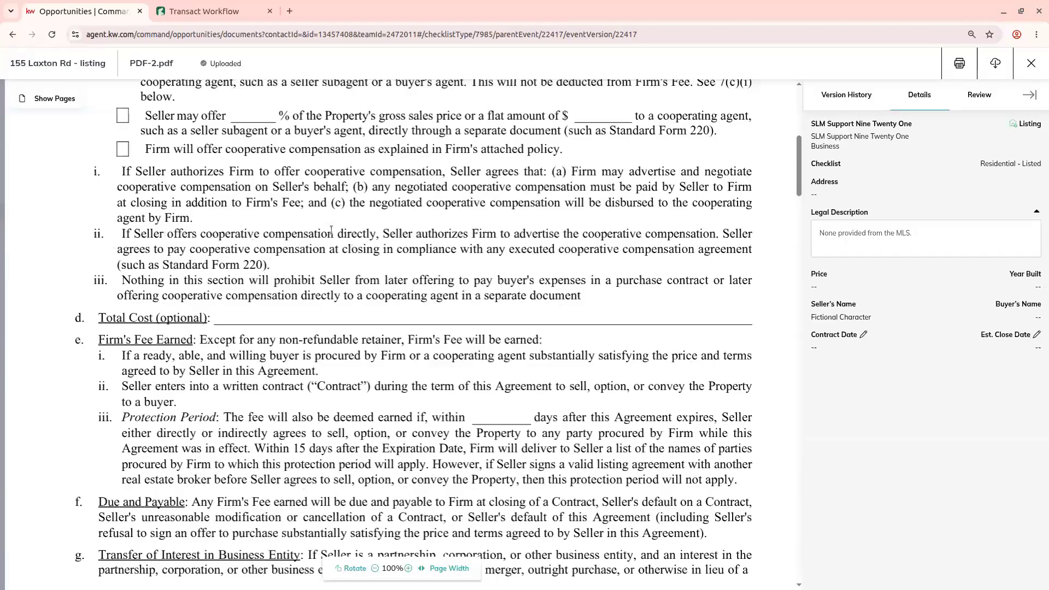
pyautogui.scroll(-10, 331, 230)
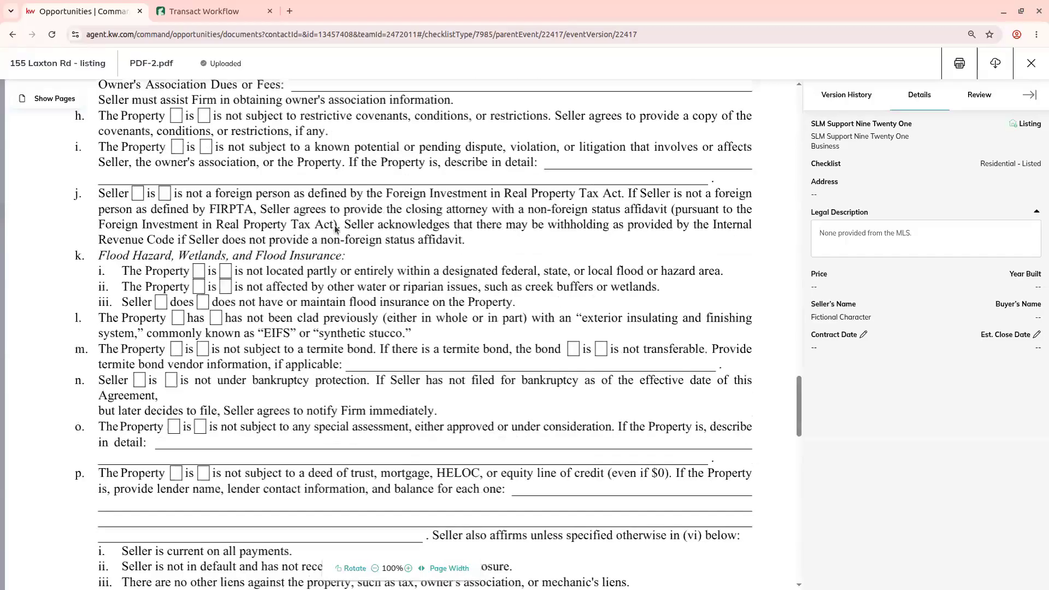
pyautogui.scroll(-10, 335, 228)
pyautogui.scroll(-10, 344, 221)
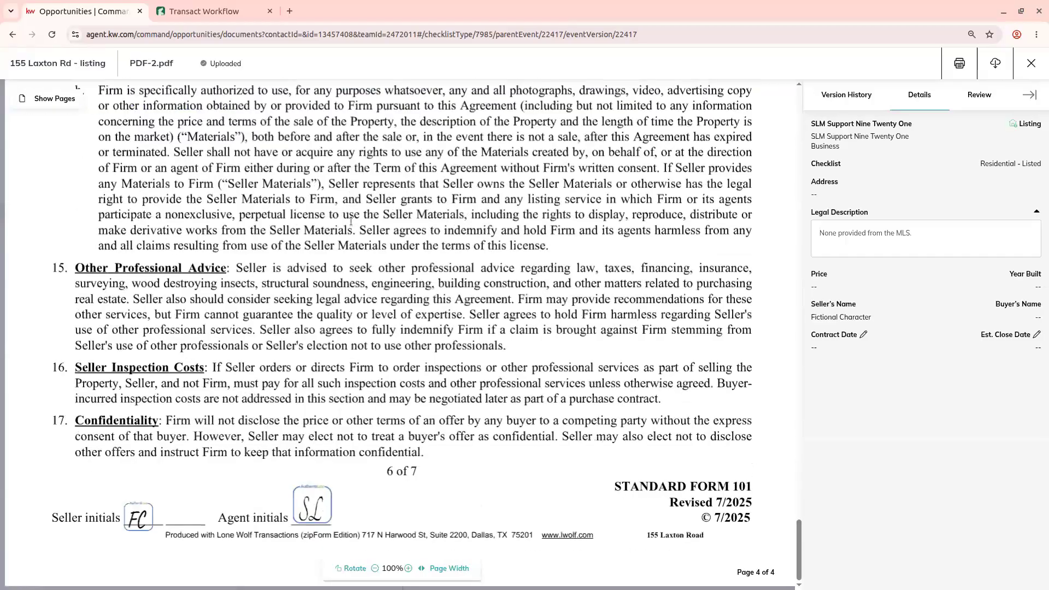
pyautogui.click(1030, 63)
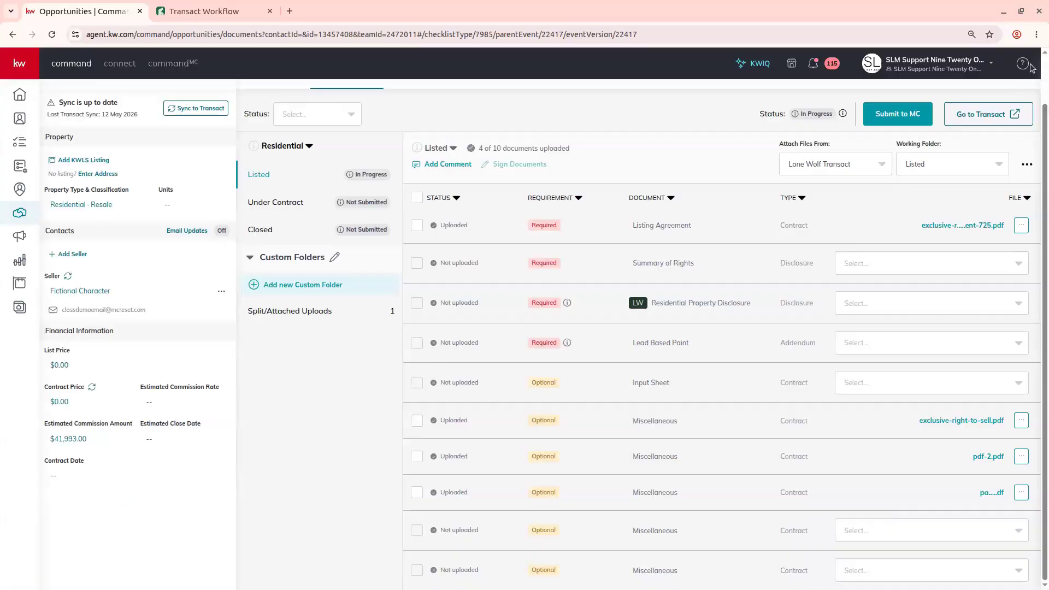
# Open the Page 7 PDF from the third Miscellaneous item, check its content, and return to the checklist.
pyautogui.click(991, 495)
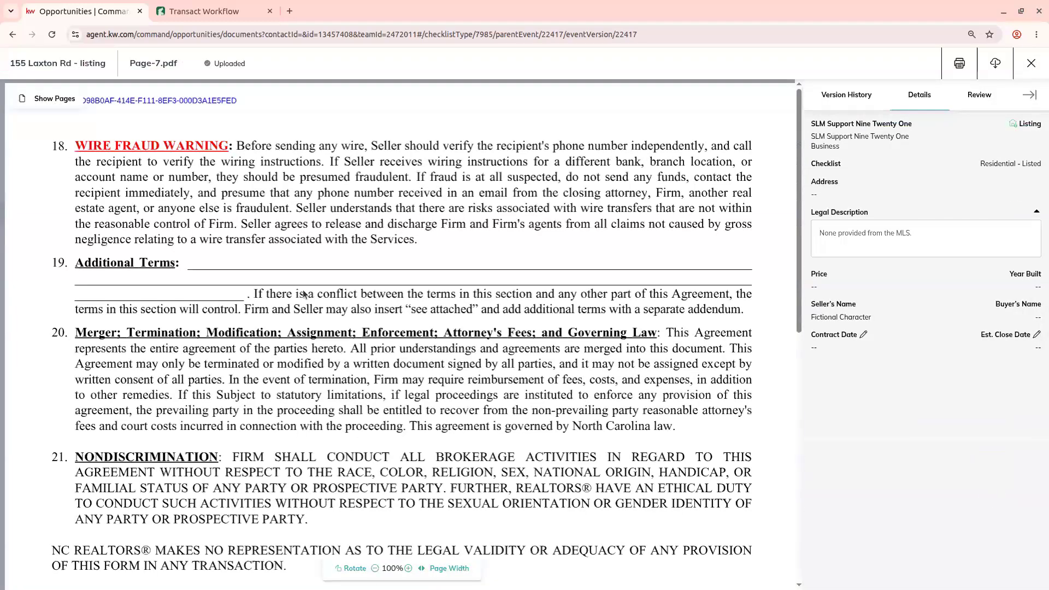
pyautogui.scroll(-10, 304, 293)
pyautogui.click(1030, 63)
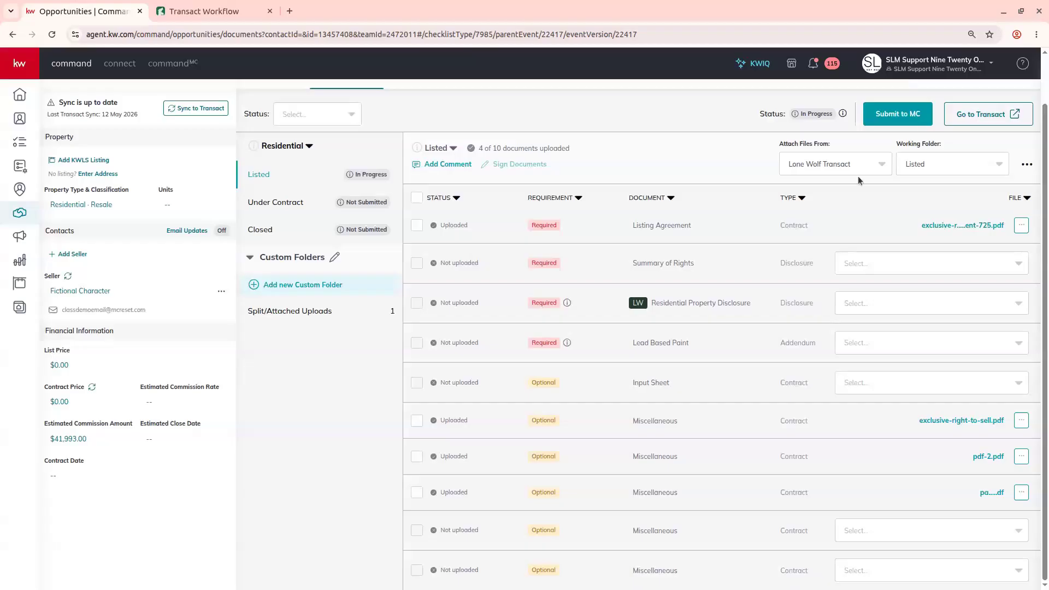
pyautogui.scroll(1, 859, 180)
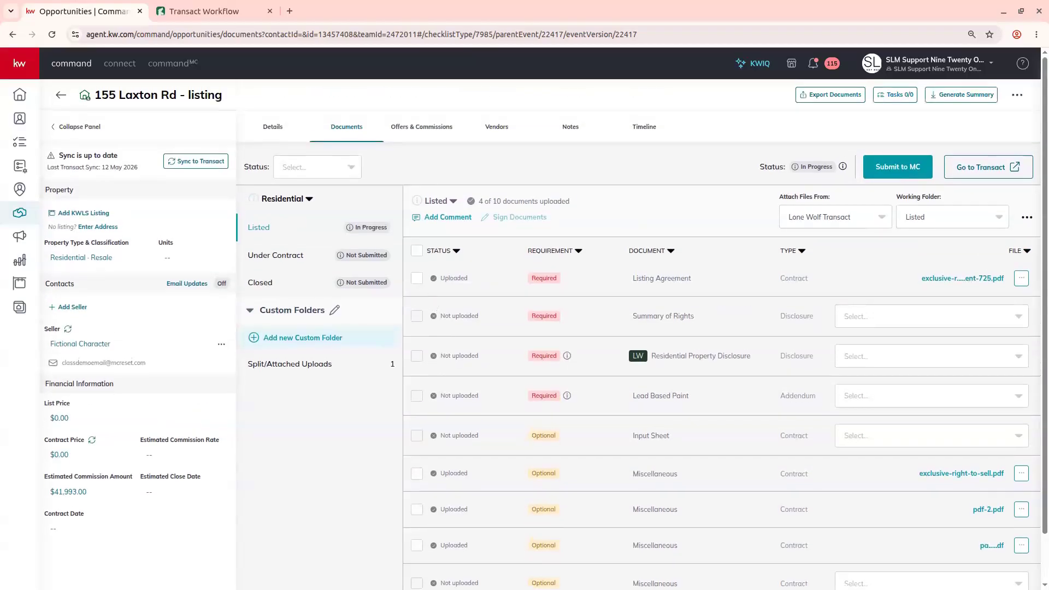